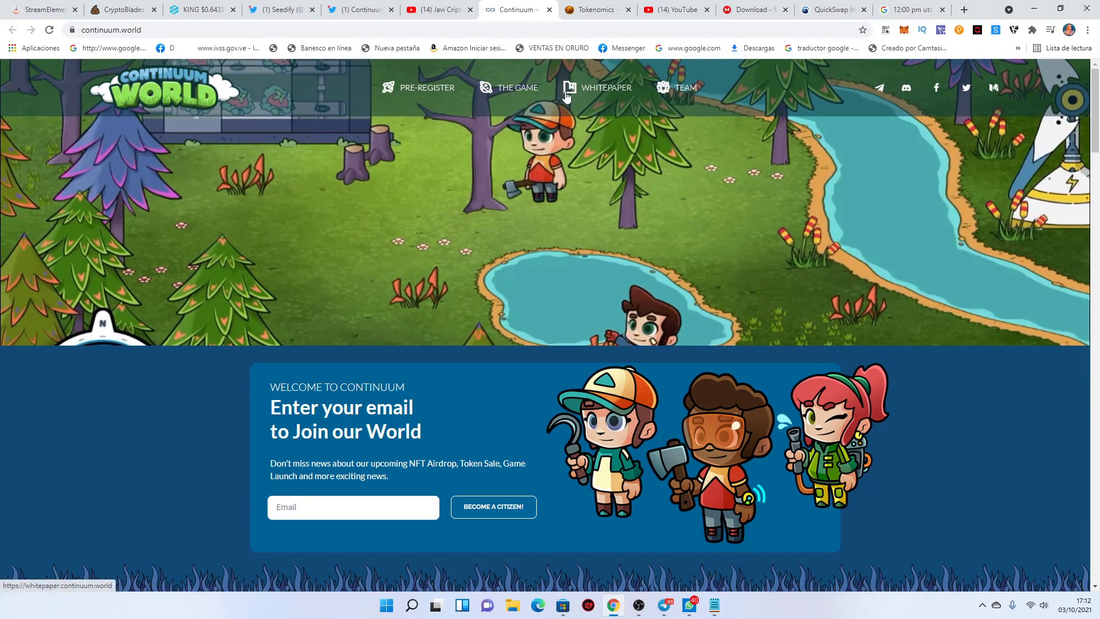
# - Switch to the QuickSwap page and accept the risk warning for the imported Slowpoke Token
pyautogui.click(908, 33)
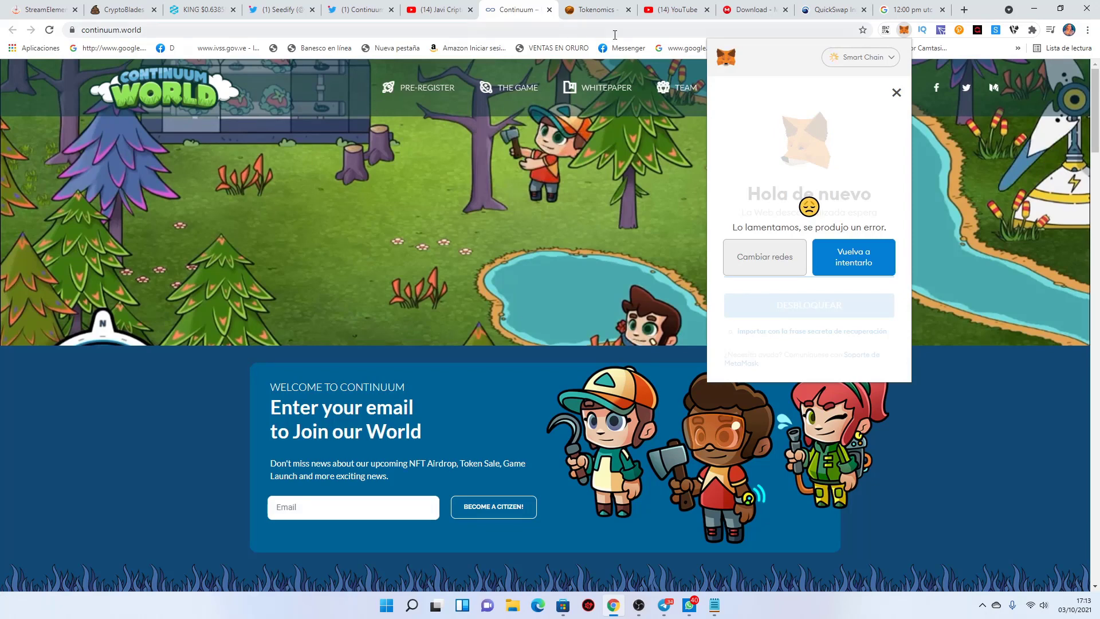
pyautogui.click(832, 9)
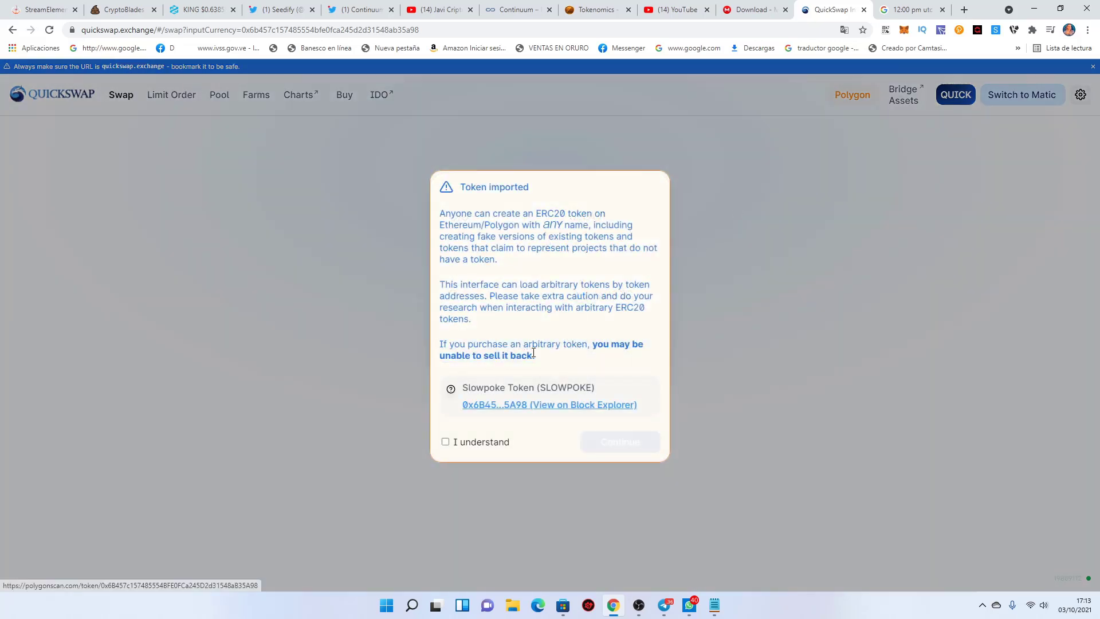
pyautogui.click(459, 445)
pyautogui.click(612, 443)
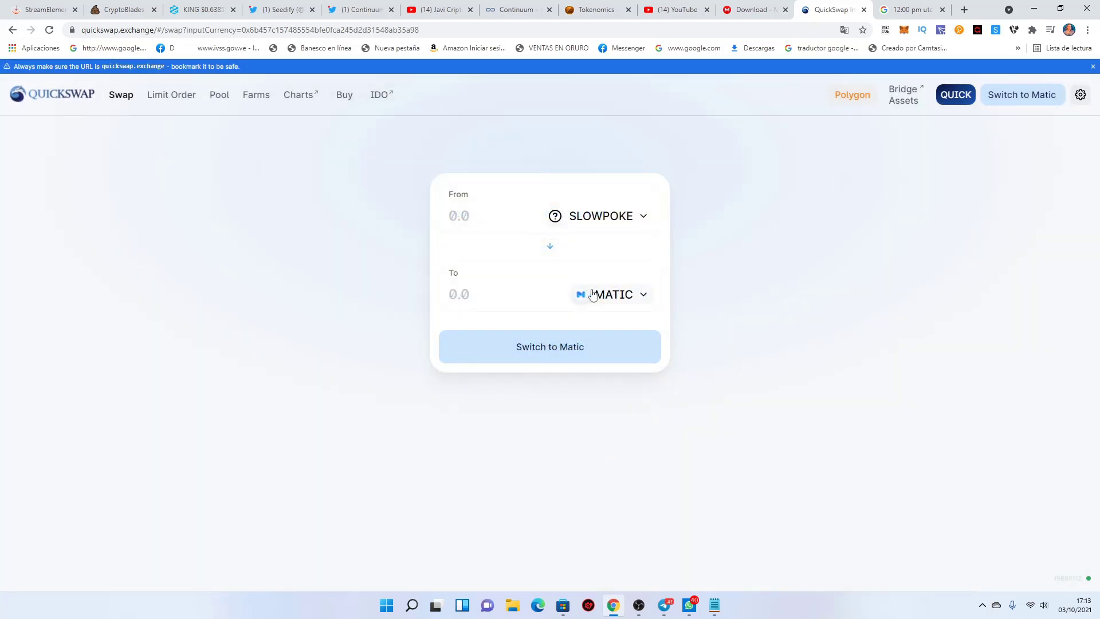
# - Look up the source token by contract address 0x22Fa6143B3e8cd8c928F77A9326f1300ADc7b4d7 and add the PUSSY token to the QuickSwap token list
pyautogui.click(641, 223)
pyautogui.click(509, 156)
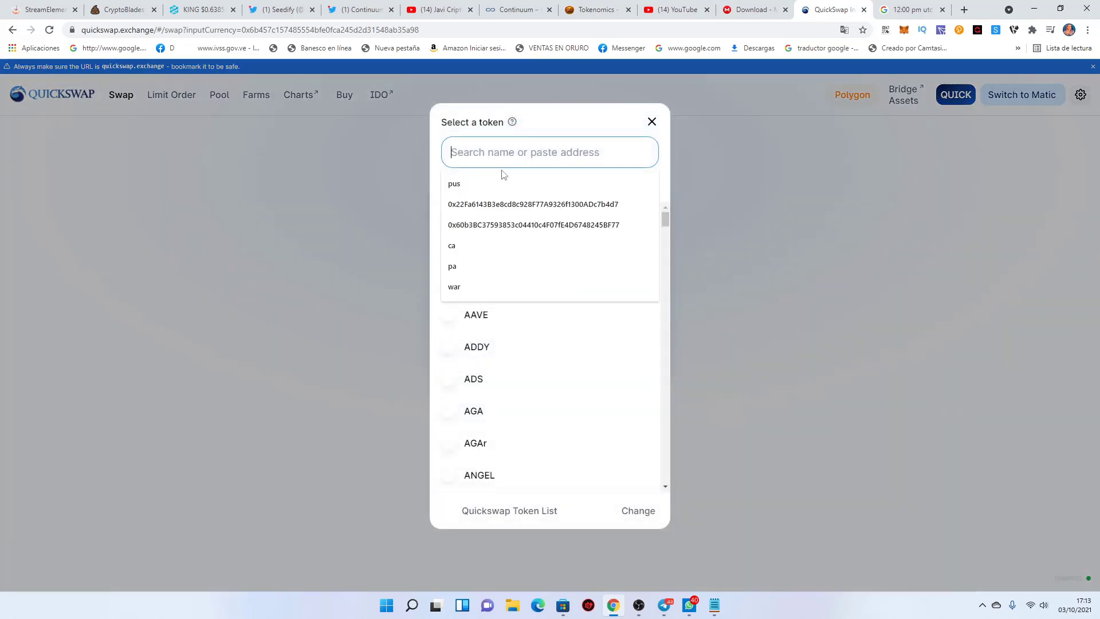
pyautogui.scroll(-2, 442, 411)
pyautogui.scroll(2, 443, 411)
pyautogui.click(547, 205)
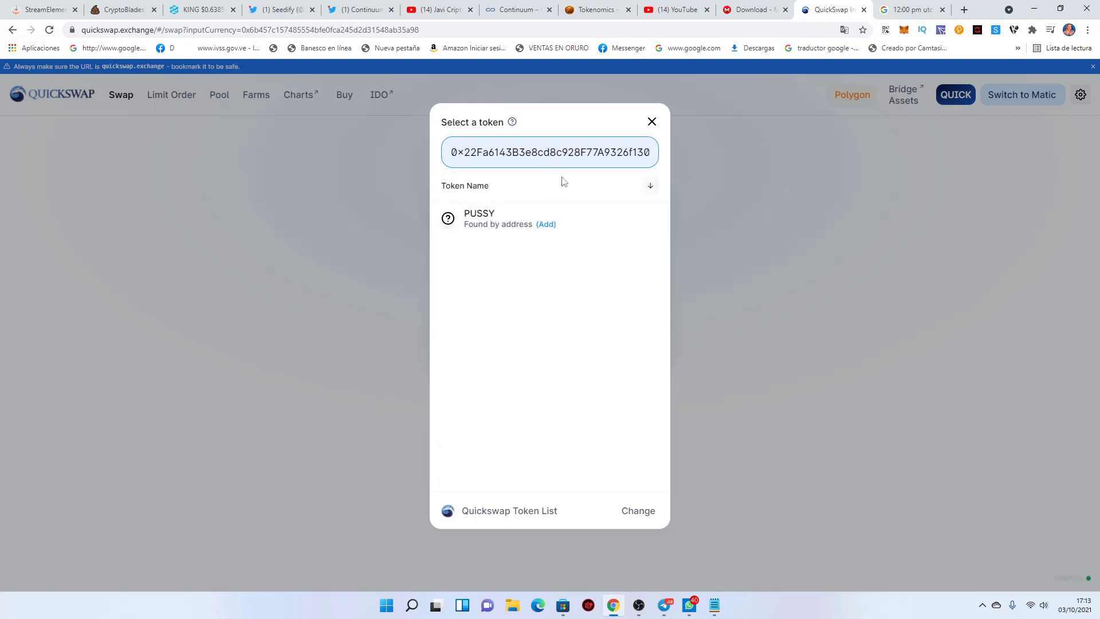
pyautogui.moveTo(581, 152); pyautogui.dragTo(623, 152)
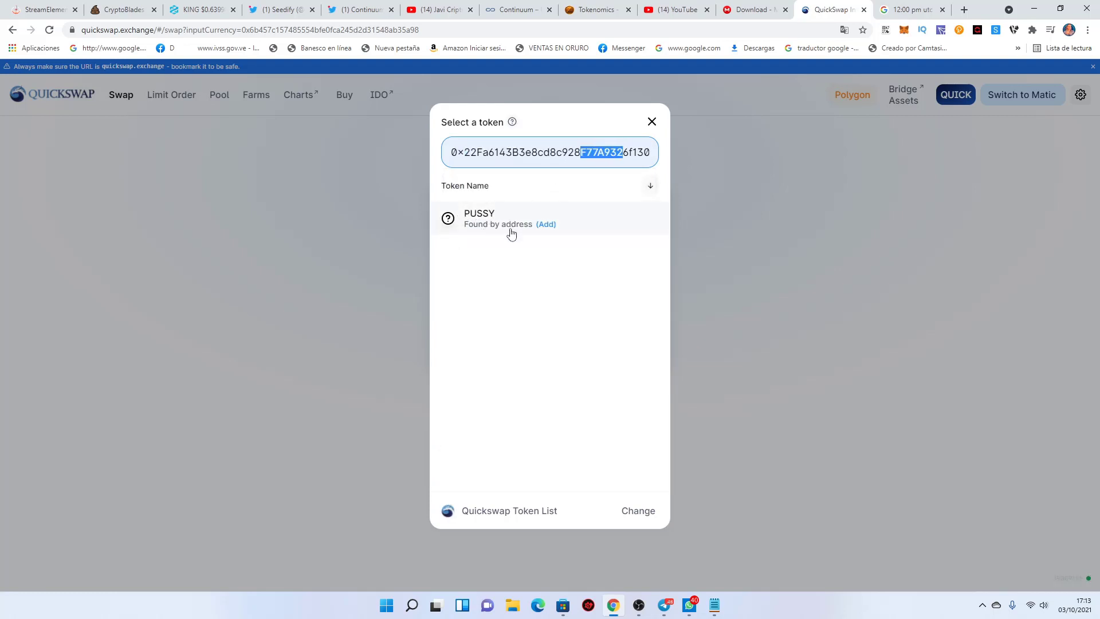
pyautogui.click(546, 225)
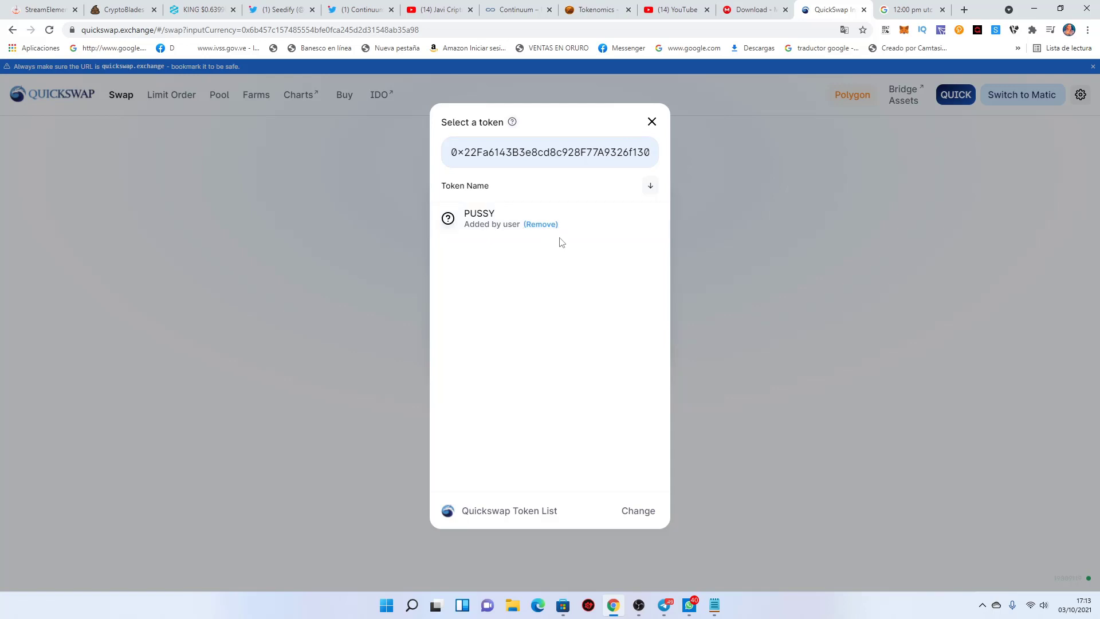
pyautogui.click(654, 122)
pyautogui.click(629, 299)
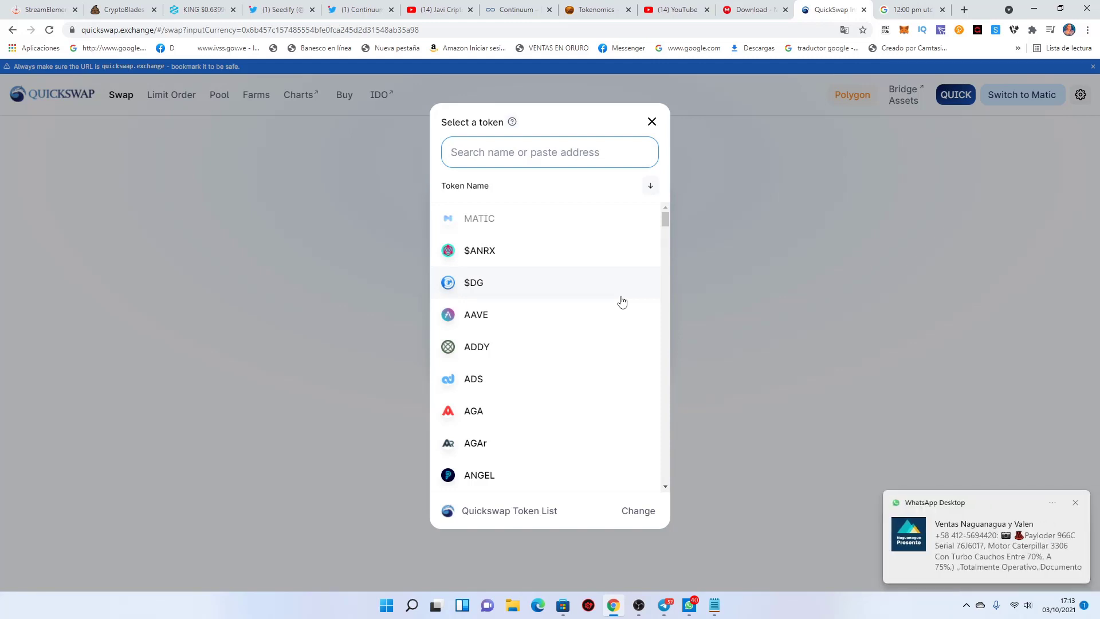
pyautogui.click(1076, 503)
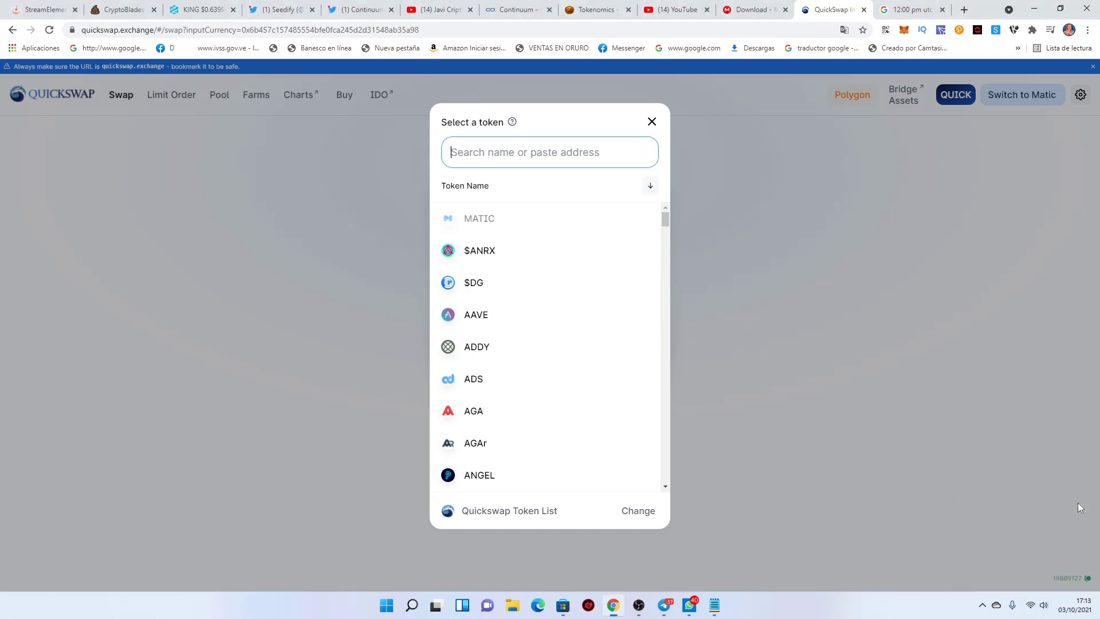
pyautogui.click(536, 157)
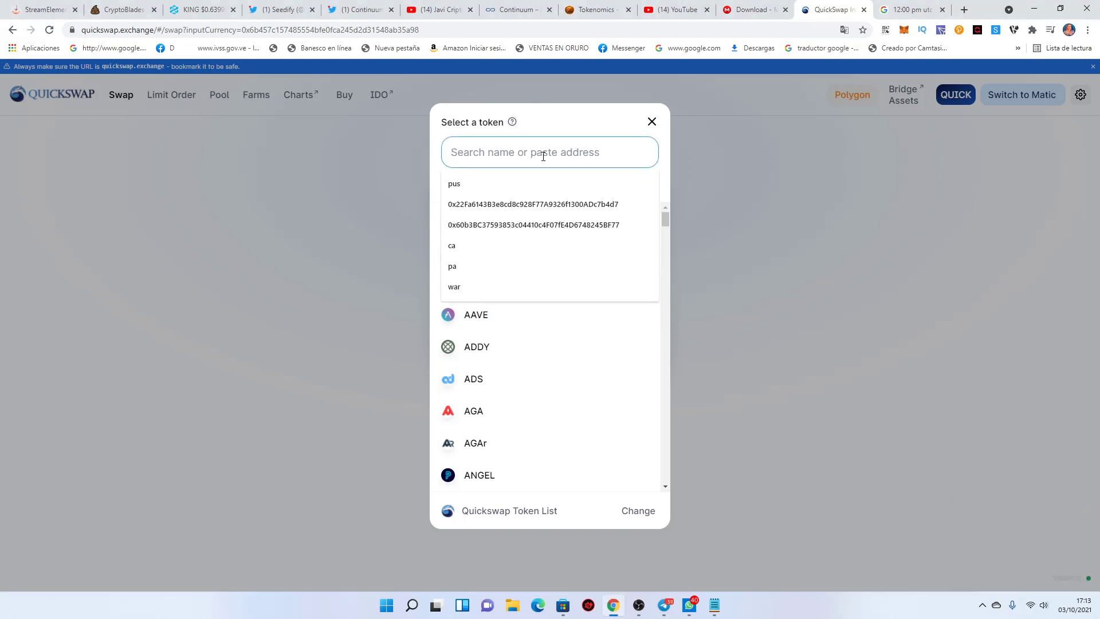
pyautogui.click(651, 120)
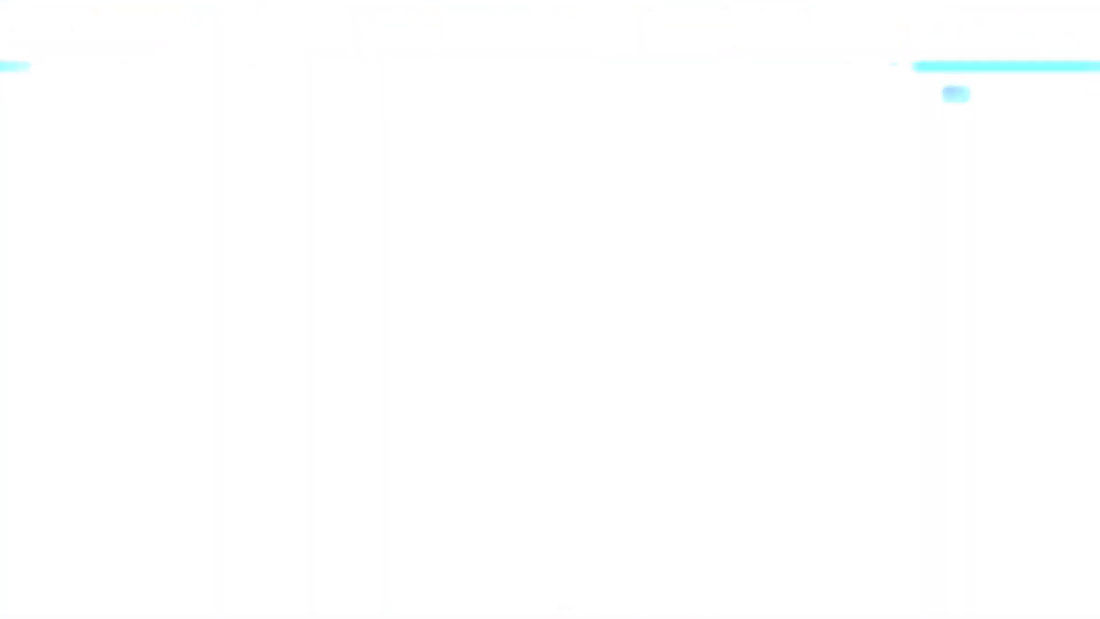
# - Open the custom RPC network form in the MetaMask wallet and position the Notepad network details below its first field
pyautogui.moveTo(423, 70); pyautogui.dragTo(457, 220)
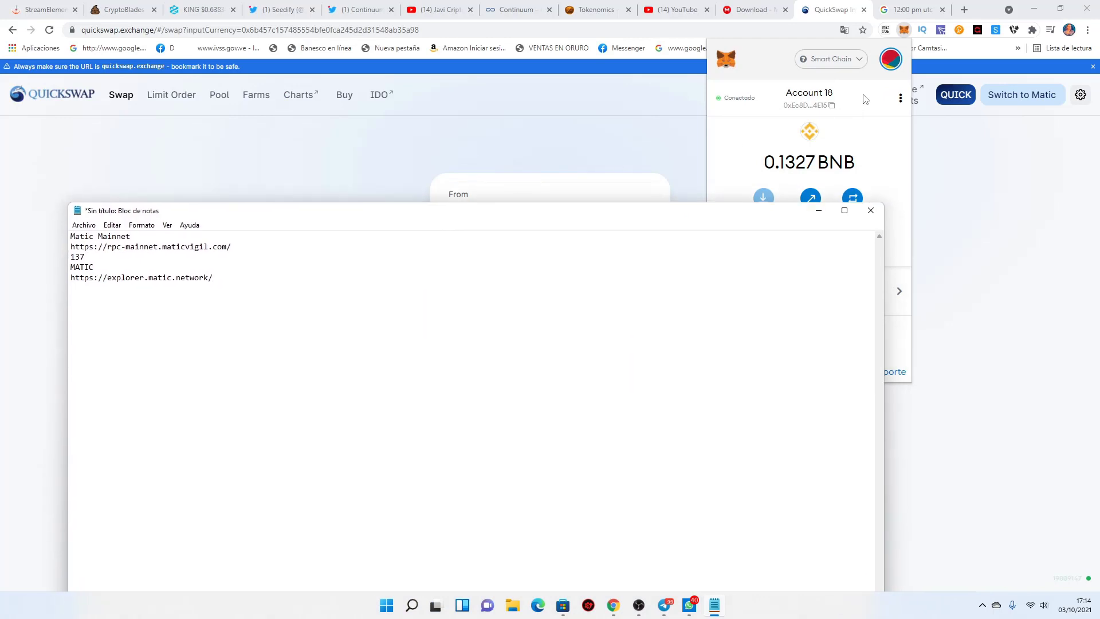
pyautogui.click(855, 62)
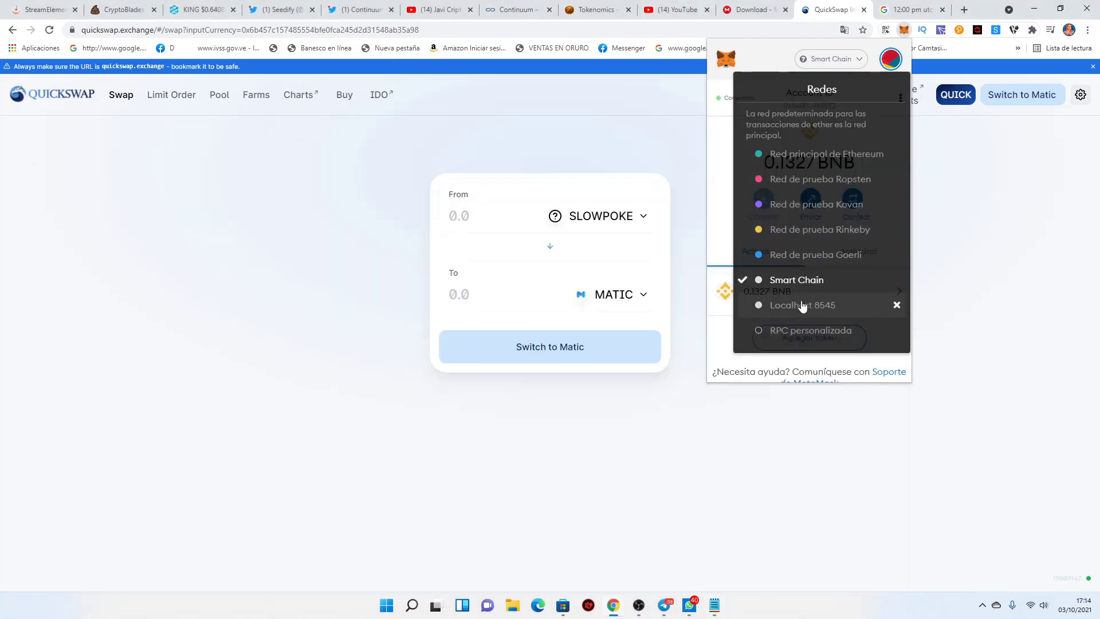
pyautogui.click(803, 332)
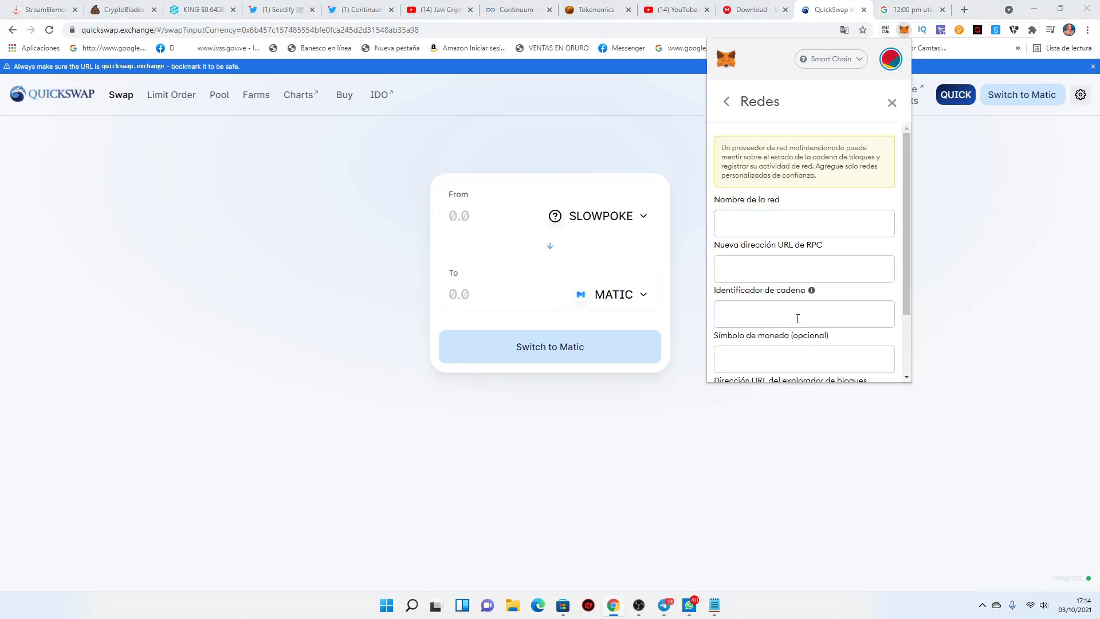
pyautogui.hotkey('alt', 'Tab')
pyautogui.moveTo(430, 272); pyautogui.dragTo(172, 277)
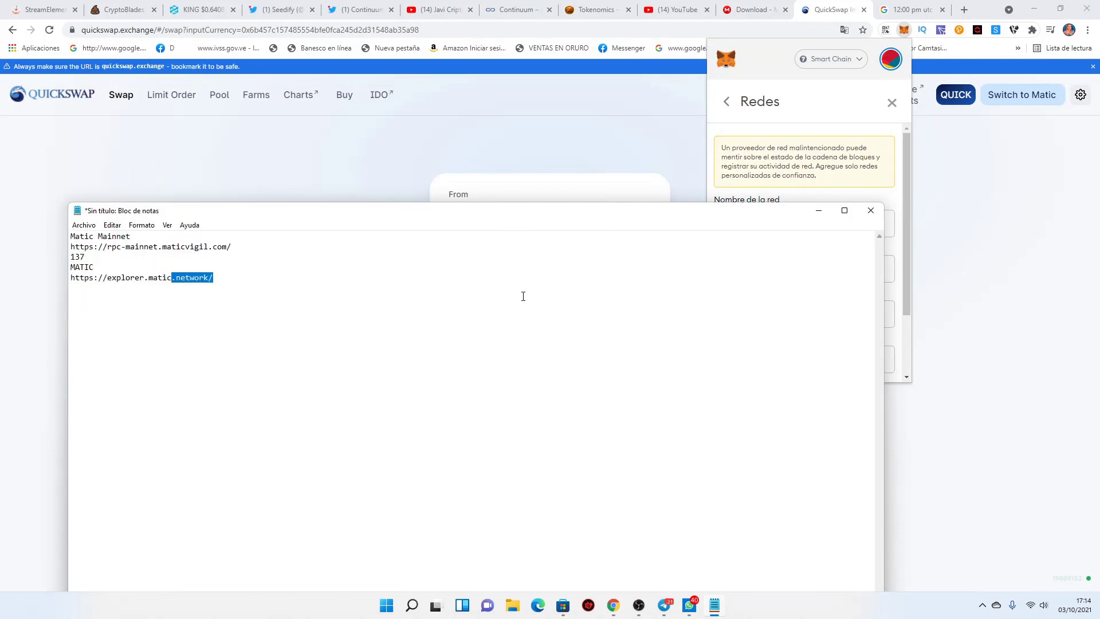
pyautogui.moveTo(464, 211); pyautogui.dragTo(473, 274)
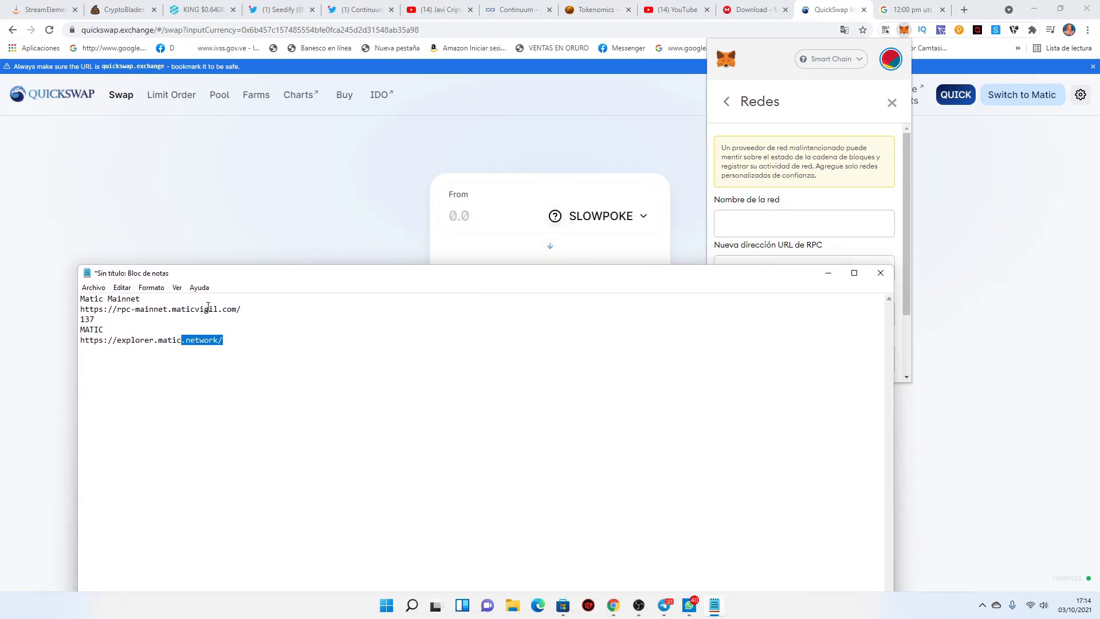
# - Copy the network name Matic Mainnet from the notes into the new network's name
pyautogui.moveTo(168, 299); pyautogui.dragTo(80, 299)
pyautogui.hotkey('ctrl', 'c')
pyautogui.click(785, 219)
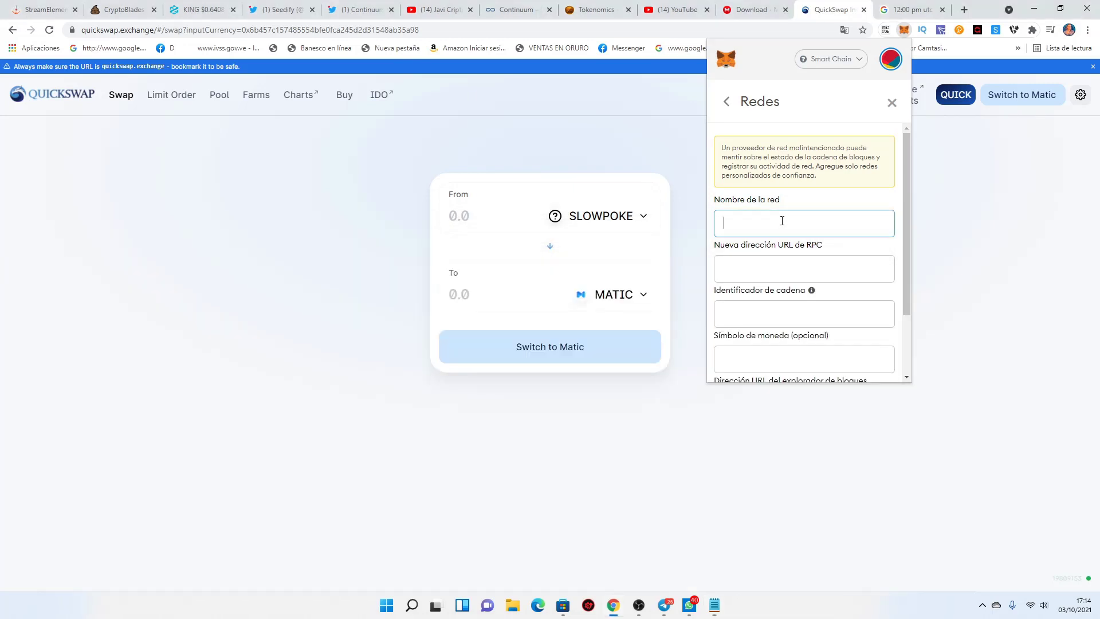
pyautogui.hotkey('ctrl', 'v')
pyautogui.hotkey('alt', 'Tab')
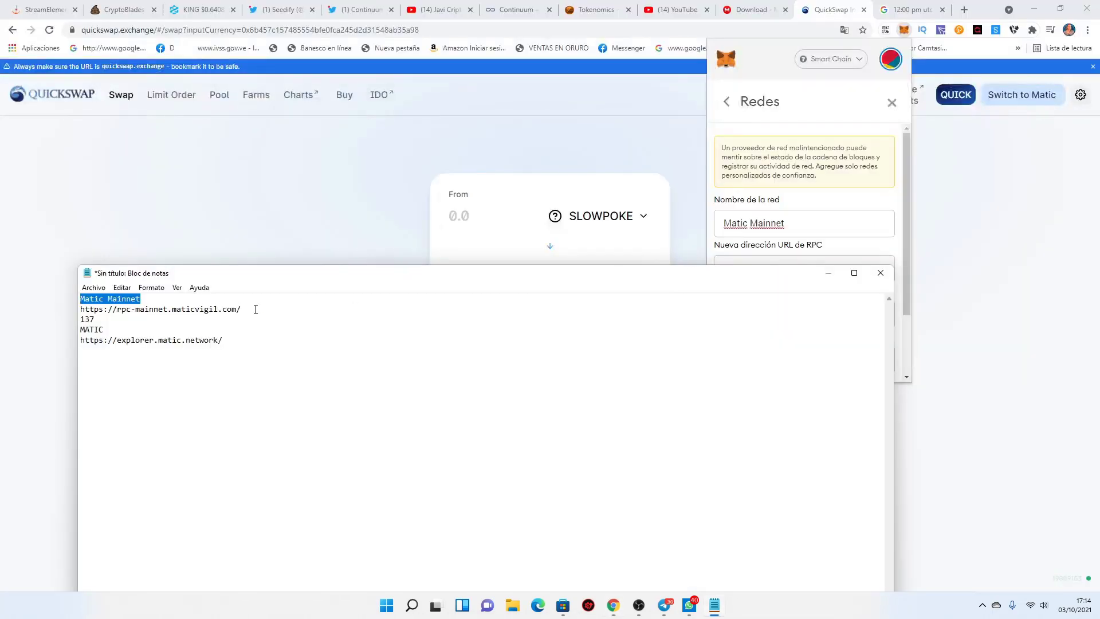
pyautogui.moveTo(255, 309); pyautogui.dragTo(69, 312)
pyautogui.hotkey('ctrl', 'c')
pyautogui.click(794, 261)
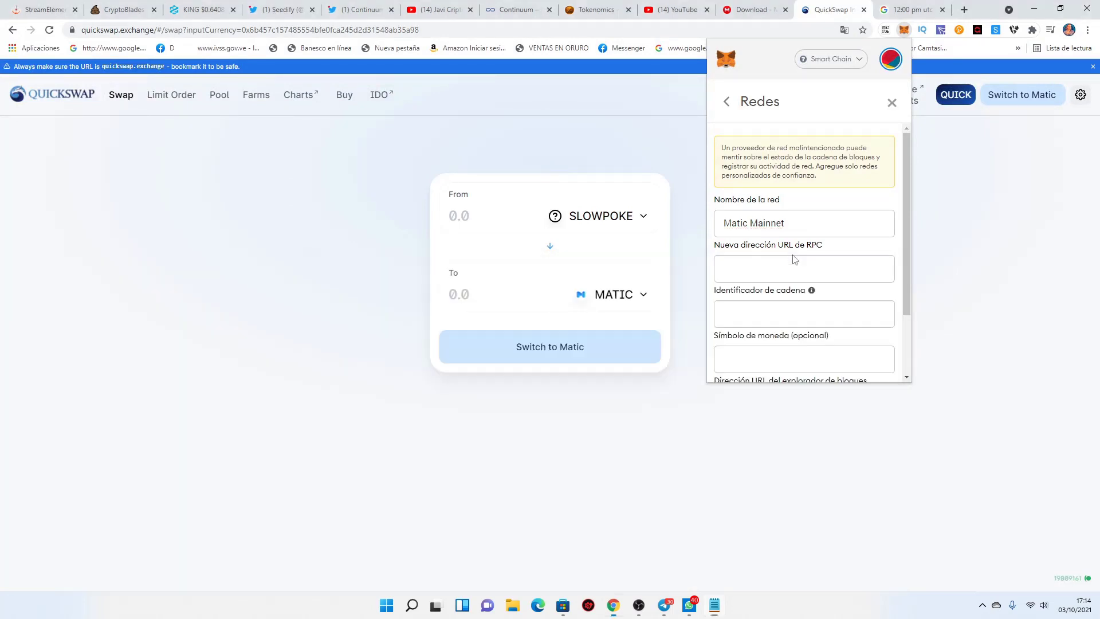
pyautogui.hotkey('ctrl', 'v')
# - Set the new network's chain ID to 137 and its currency symbol to MATIC
pyautogui.hotkey('alt', 'Tab')
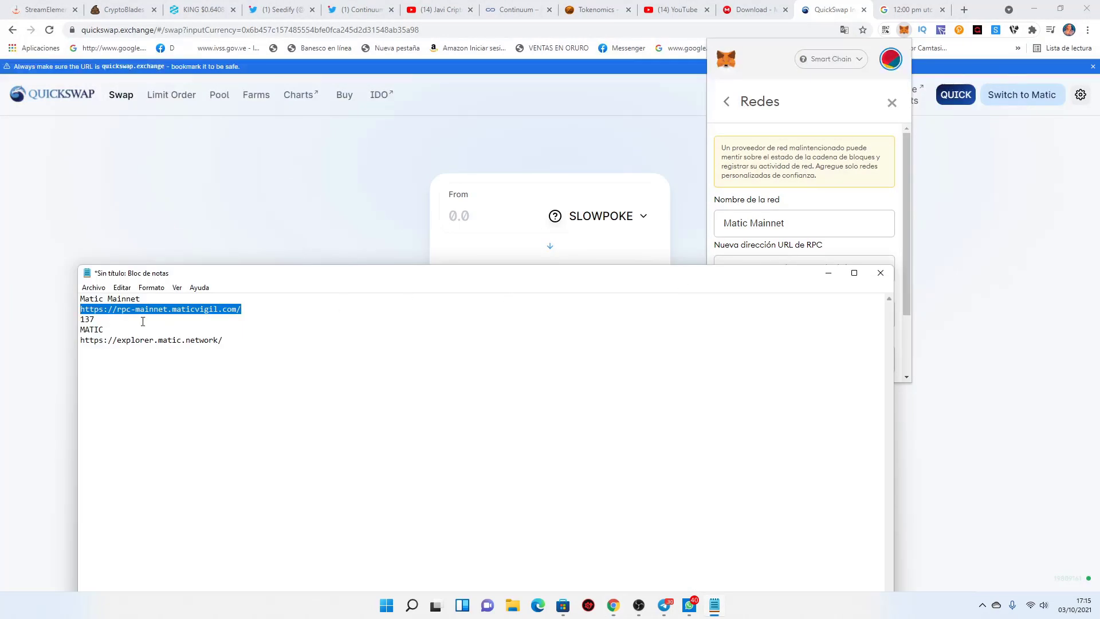
pyautogui.click(790, 260)
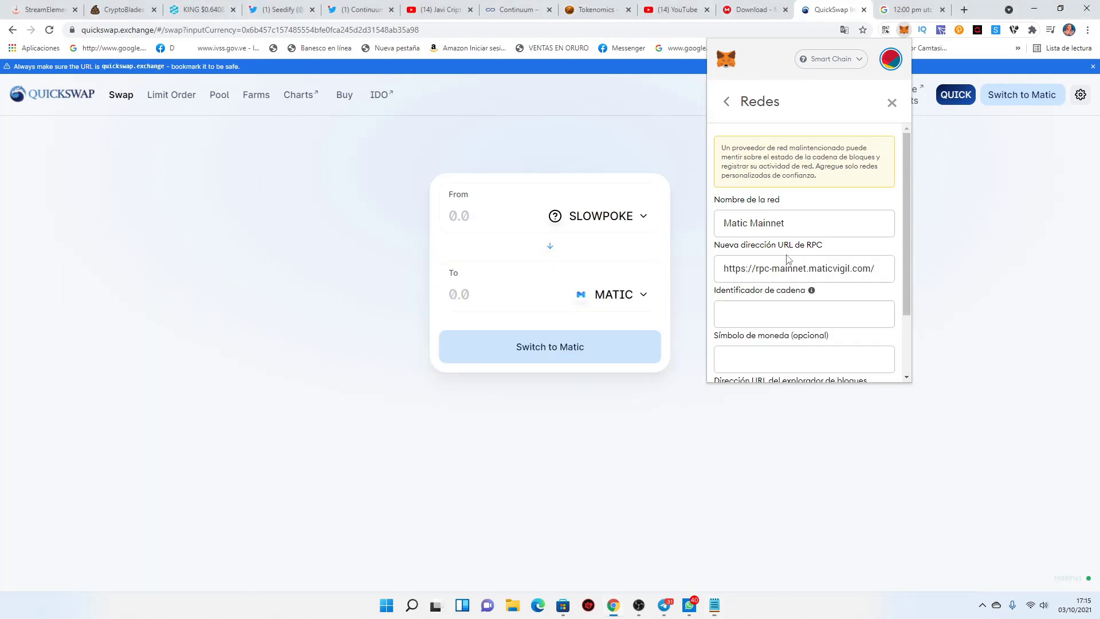
pyautogui.click(750, 308)
pyautogui.write('137')
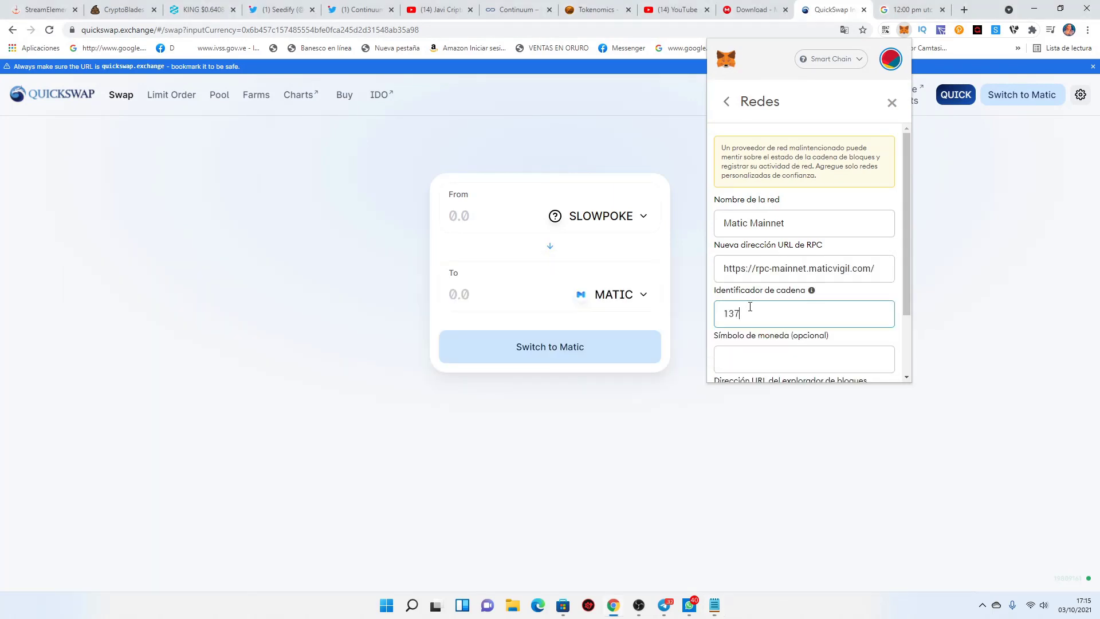
pyautogui.press('Tab')
pyautogui.write('MATIC')
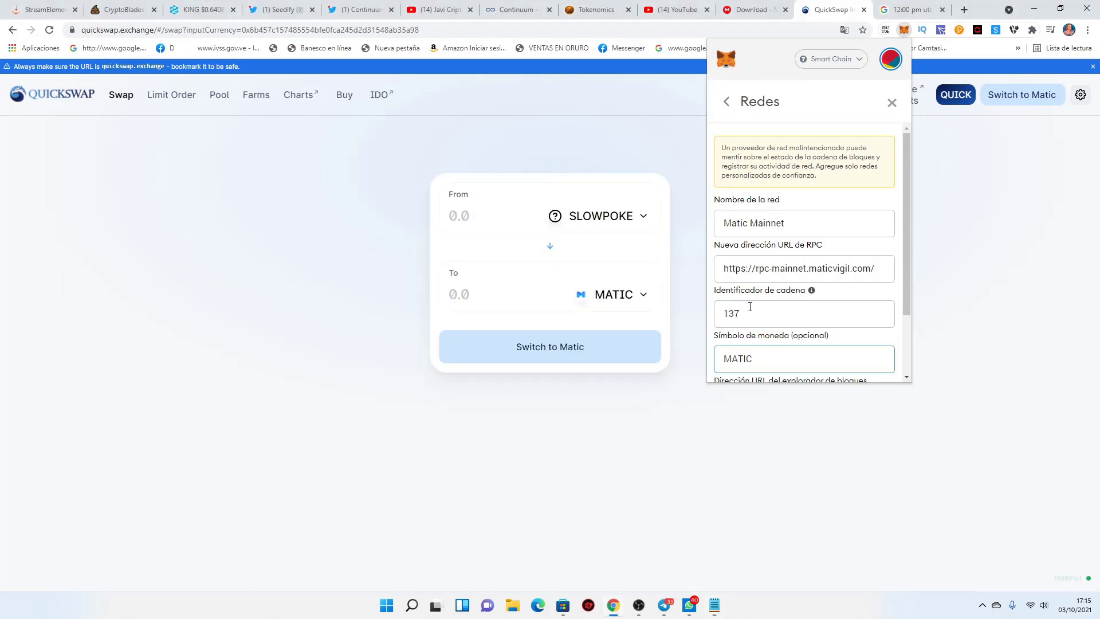
pyautogui.press('Tab')
pyautogui.hotkey('alt', 'Tab')
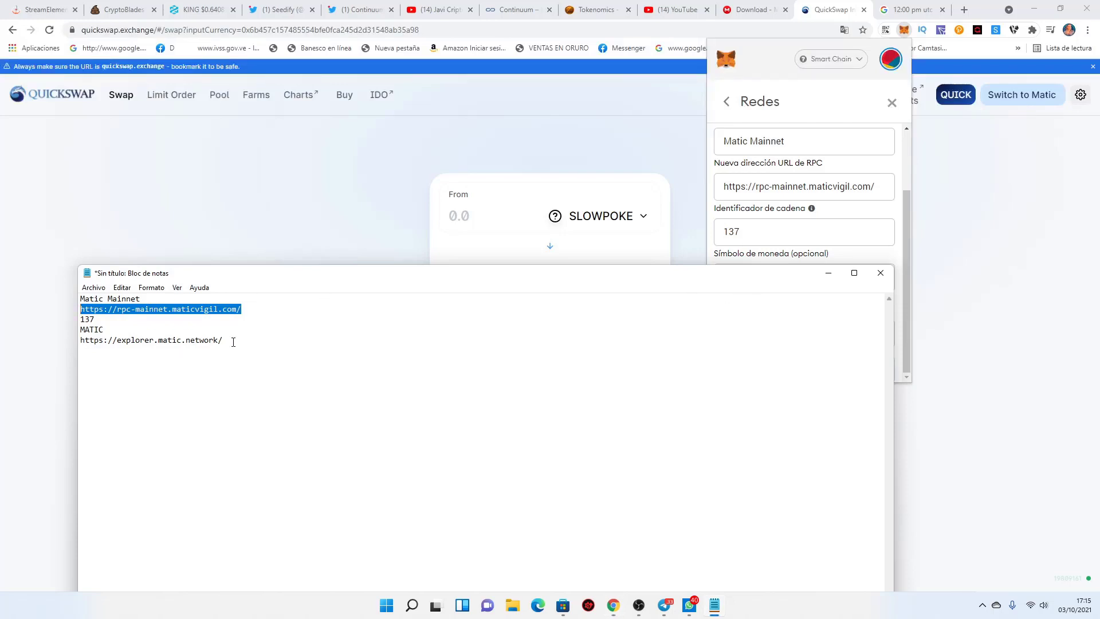
pyautogui.hotkey('alt', 'Tab')
pyautogui.click(770, 332)
pyautogui.write('https://explorer.matic.network/')
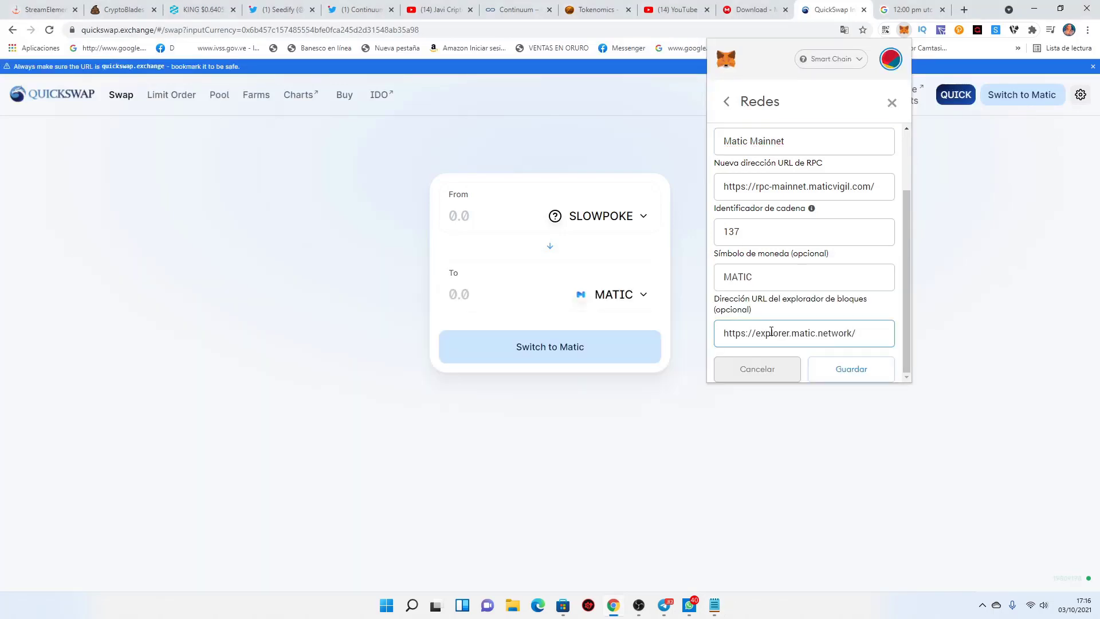
pyautogui.scroll(3, 785, 304)
pyautogui.scroll(-3, 801, 275)
pyautogui.scroll(3, 801, 275)
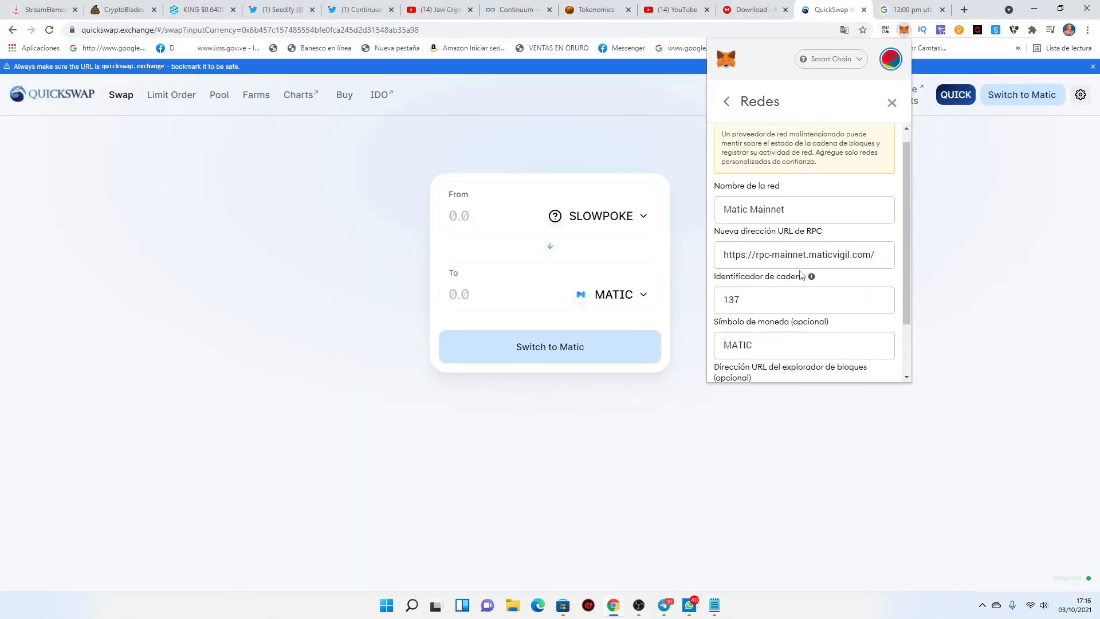
pyautogui.scroll(-3, 800, 275)
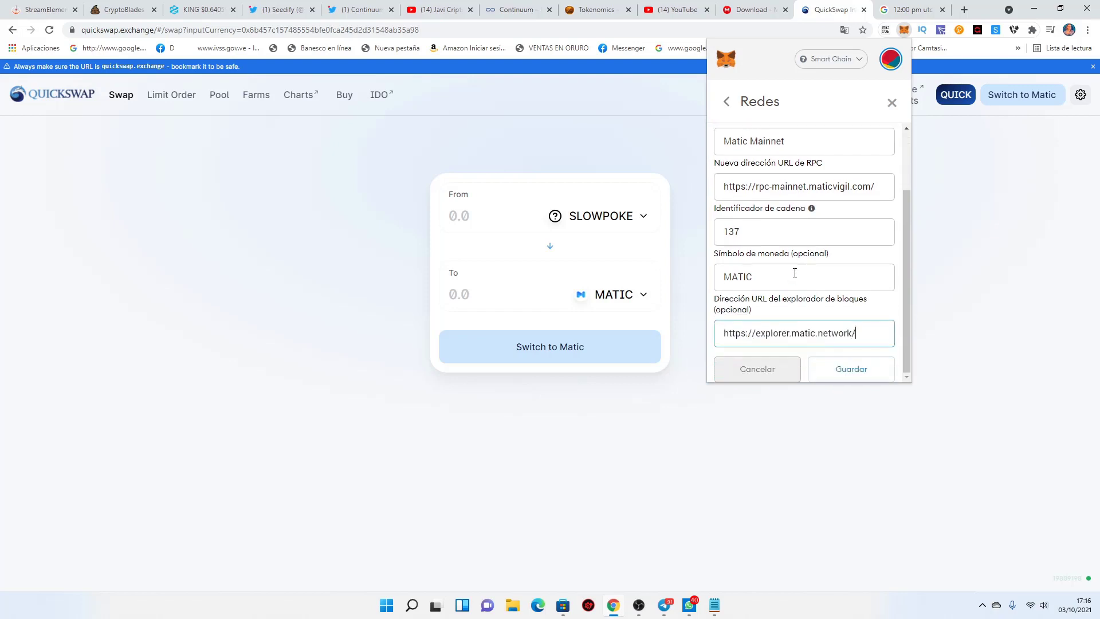
pyautogui.click(857, 373)
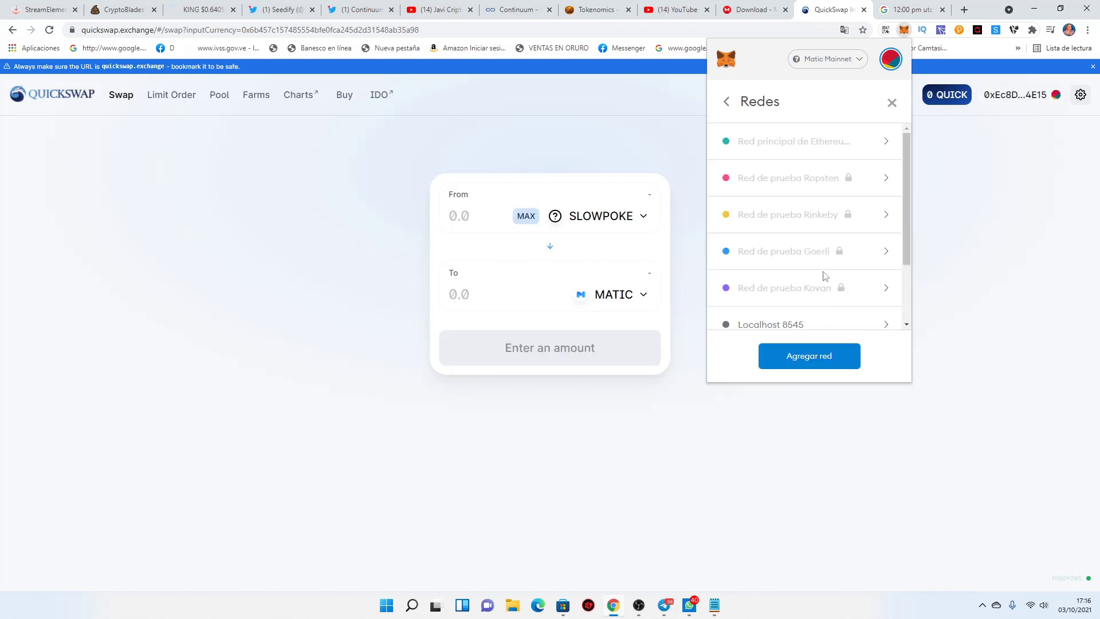
# - Leave the wallet's network settings and check the list of available networks for Matic Mainnet
pyautogui.click(892, 109)
pyautogui.click(828, 65)
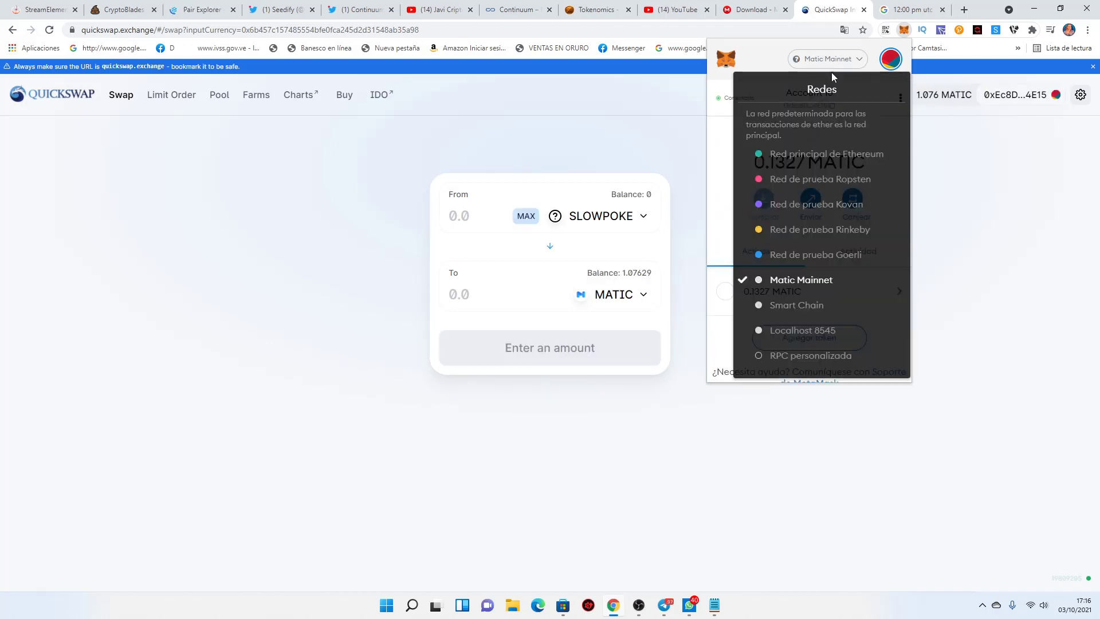
pyautogui.click(760, 58)
pyautogui.click(986, 160)
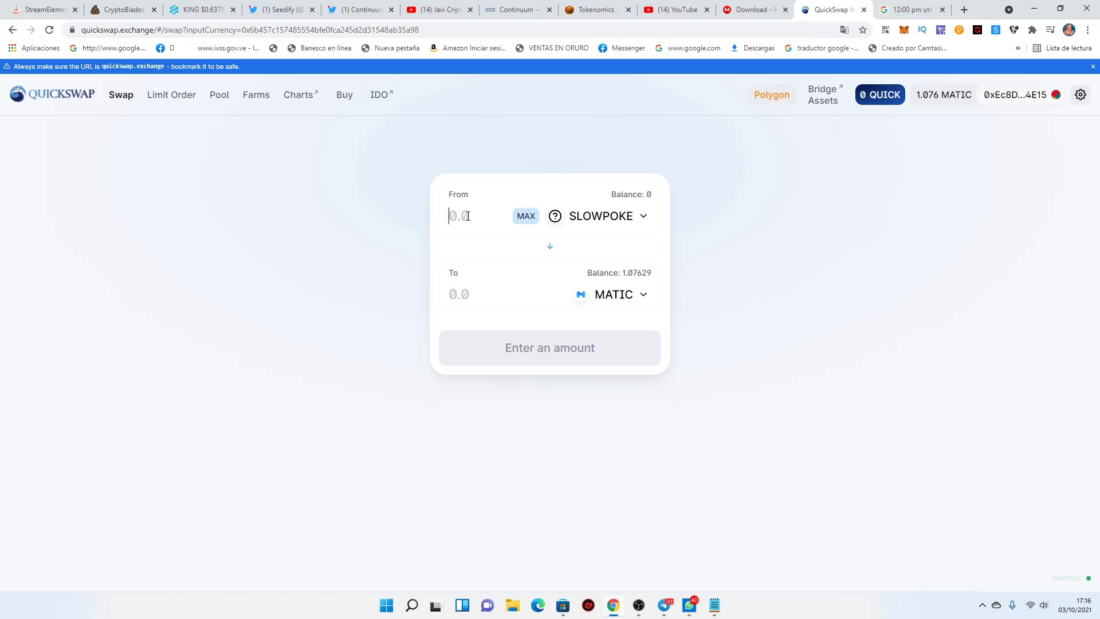
# - On PancakeSwap, check the wallet's active network and enter 1980 BUSD as the amount to exchange for USDC
pyautogui.click(904, 30)
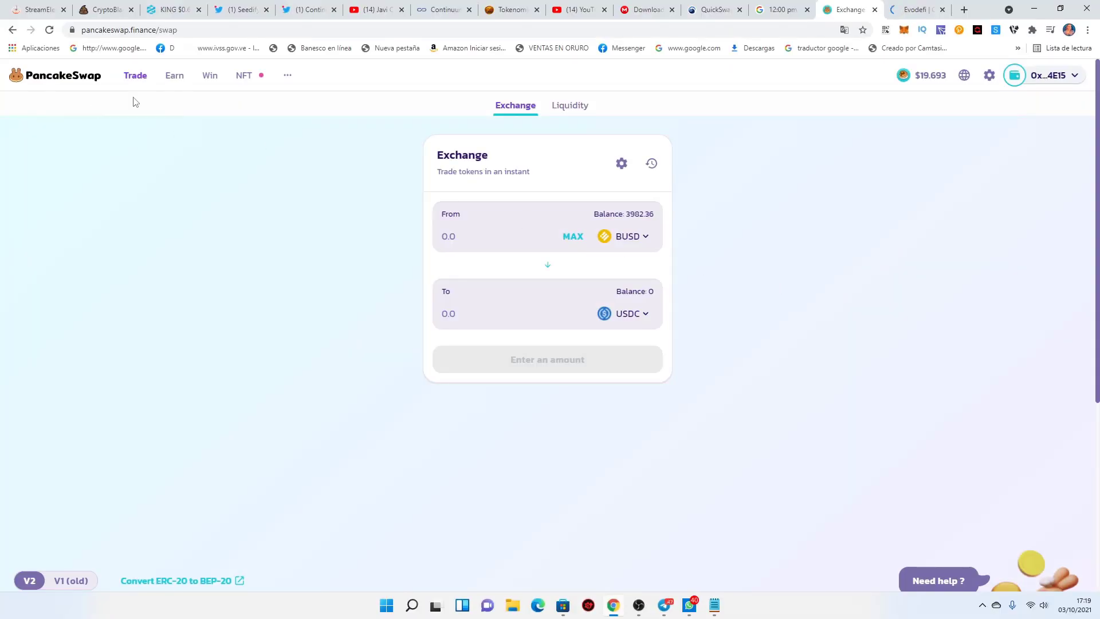
pyautogui.click(905, 29)
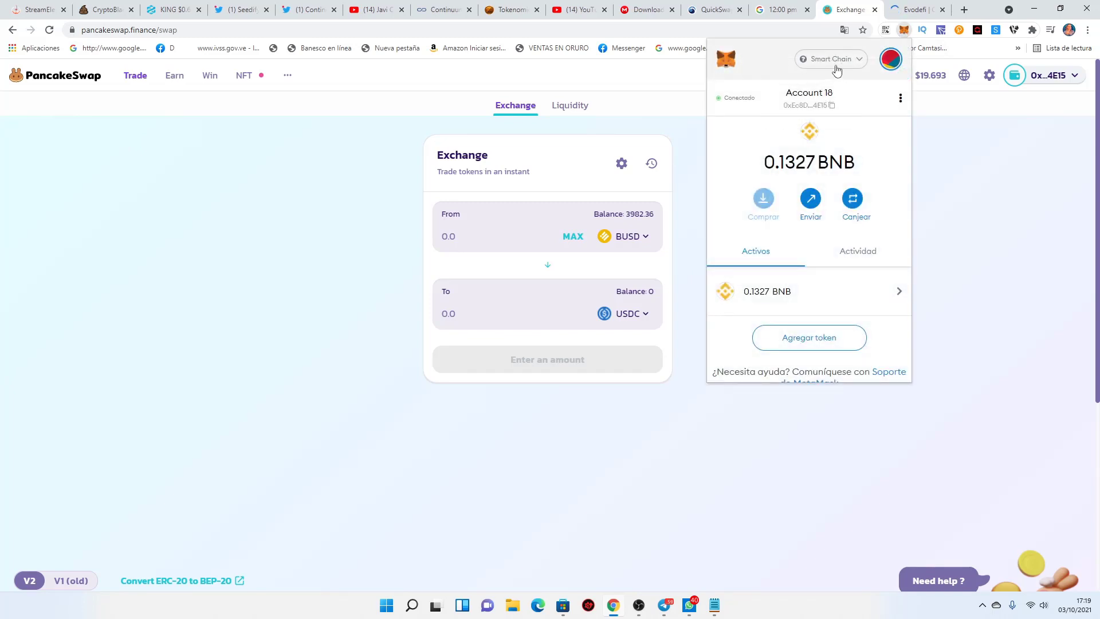
pyautogui.click(464, 239)
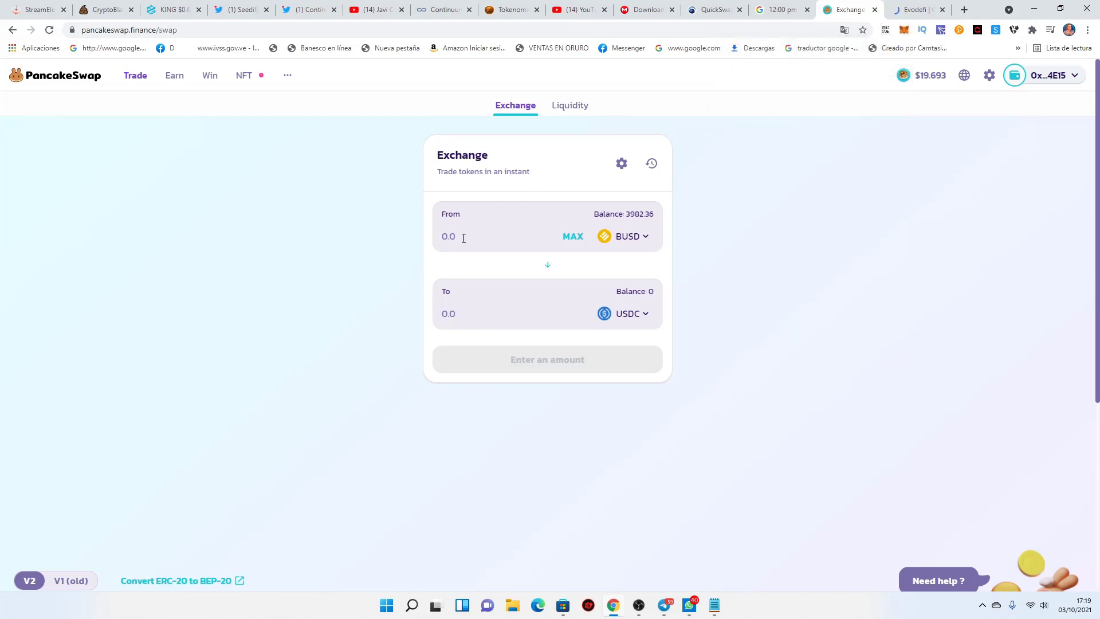
pyautogui.write('1980')
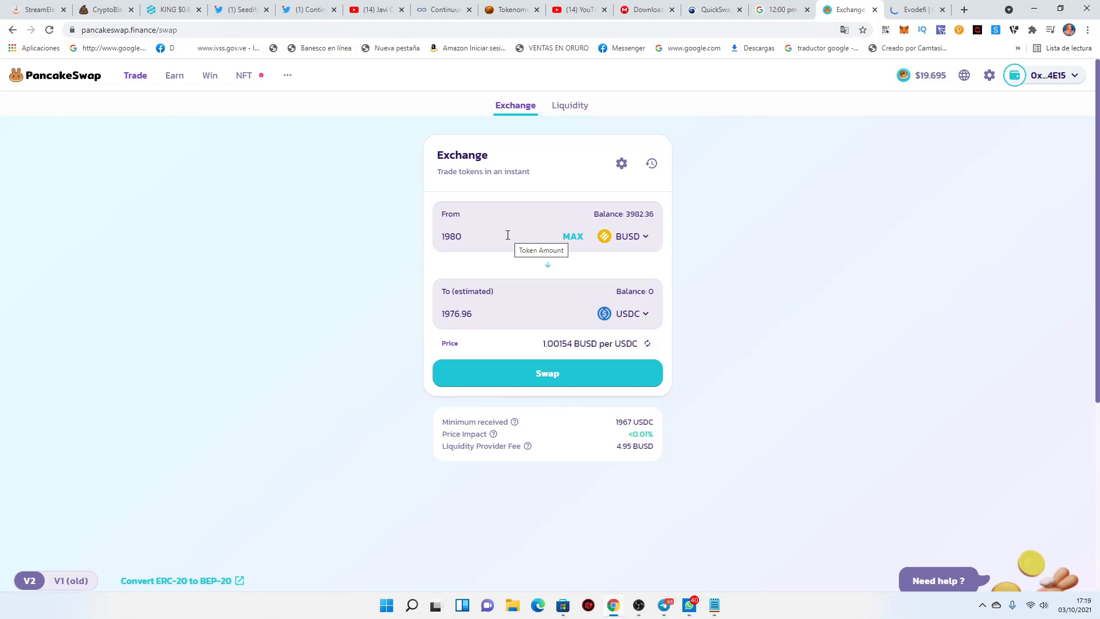
pyautogui.moveTo(504, 235); pyautogui.dragTo(425, 235)
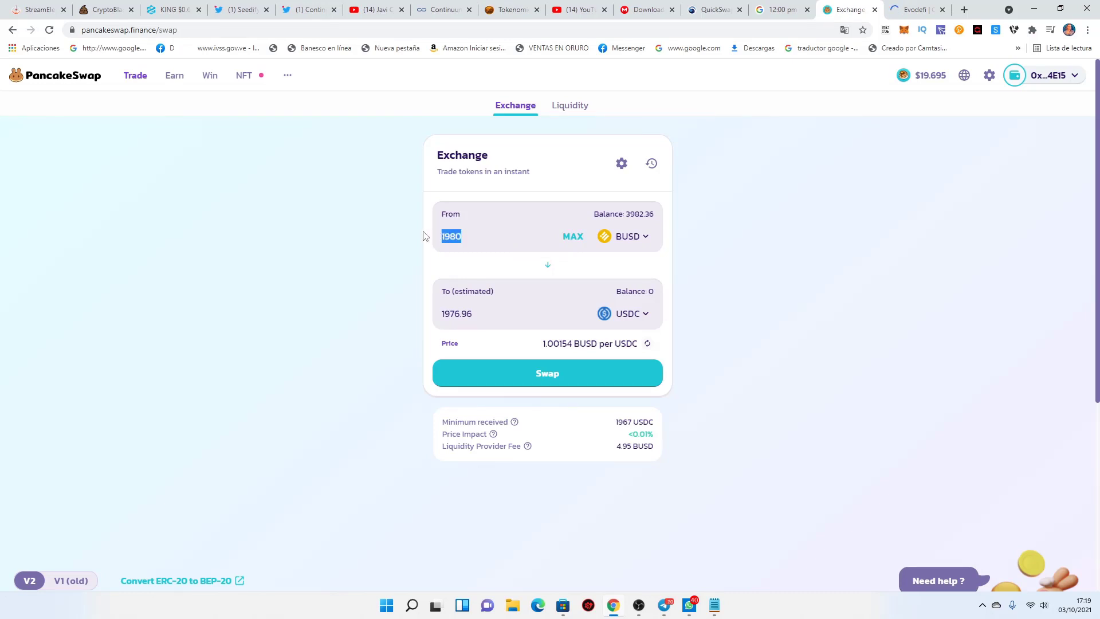
# - Look up usdc as the token to receive for the 1980 BUSD and check the estimated amount
pyautogui.click(480, 233)
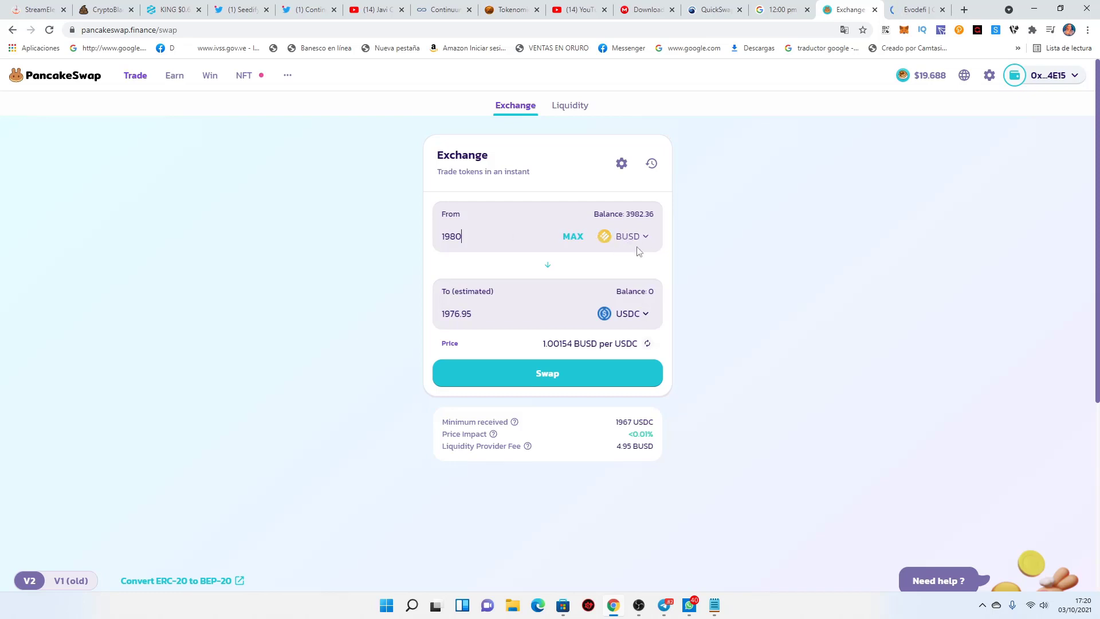
pyautogui.click(629, 315)
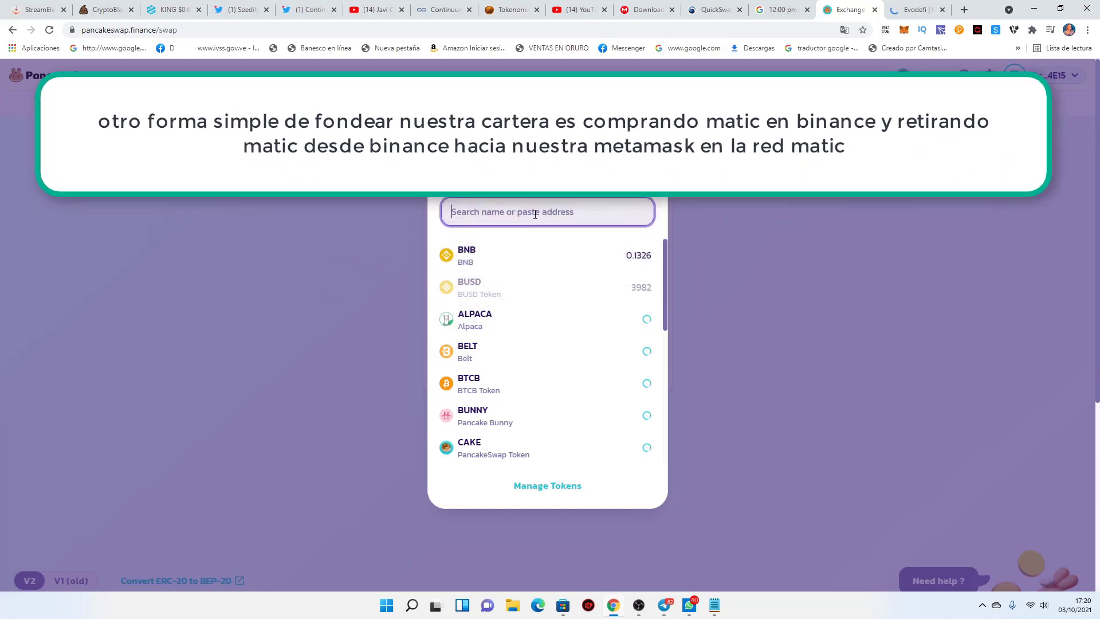
pyautogui.write('usdc')
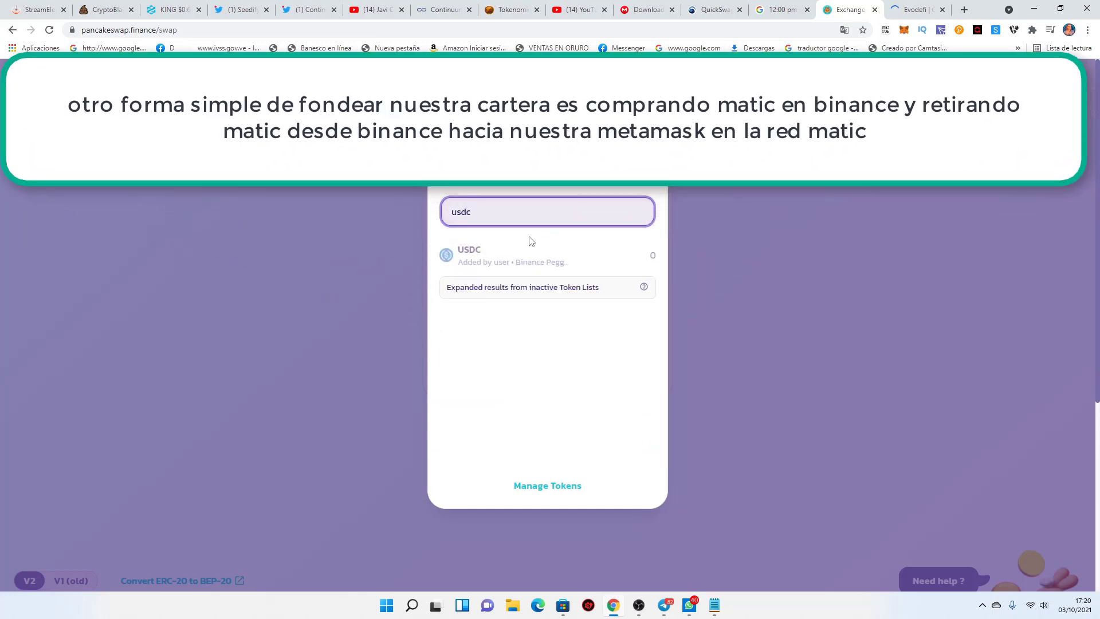
pyautogui.click(508, 255)
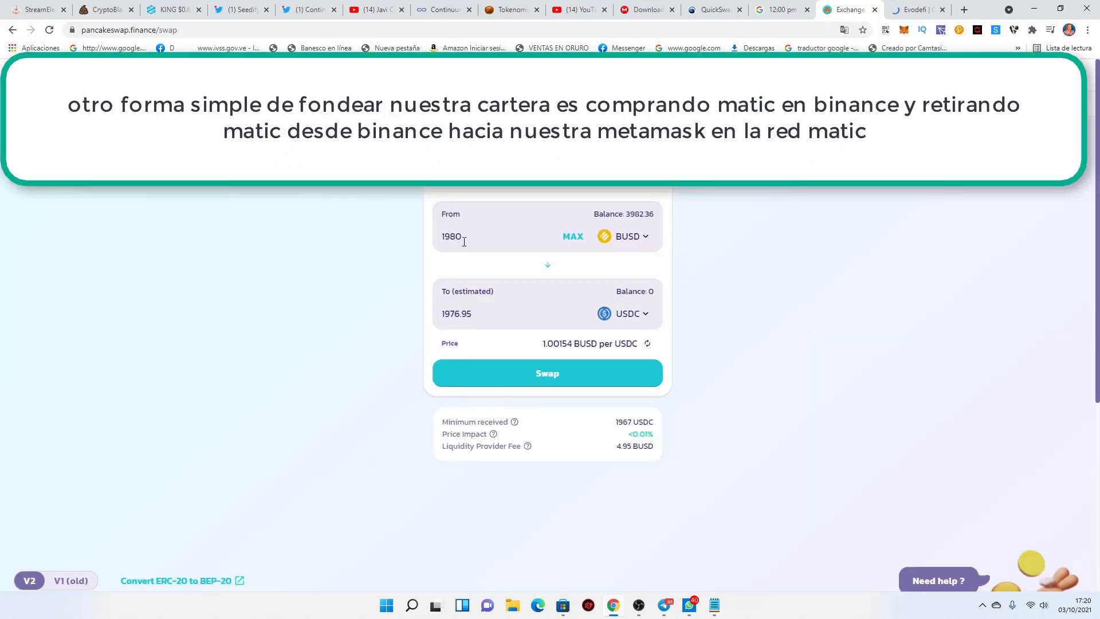
pyautogui.moveTo(472, 314); pyautogui.dragTo(439, 314)
# - Review the swap settings, confirm the exchange of 1980 BUSD for USDC and approve the transaction in MetaMask
pyautogui.click(634, 160)
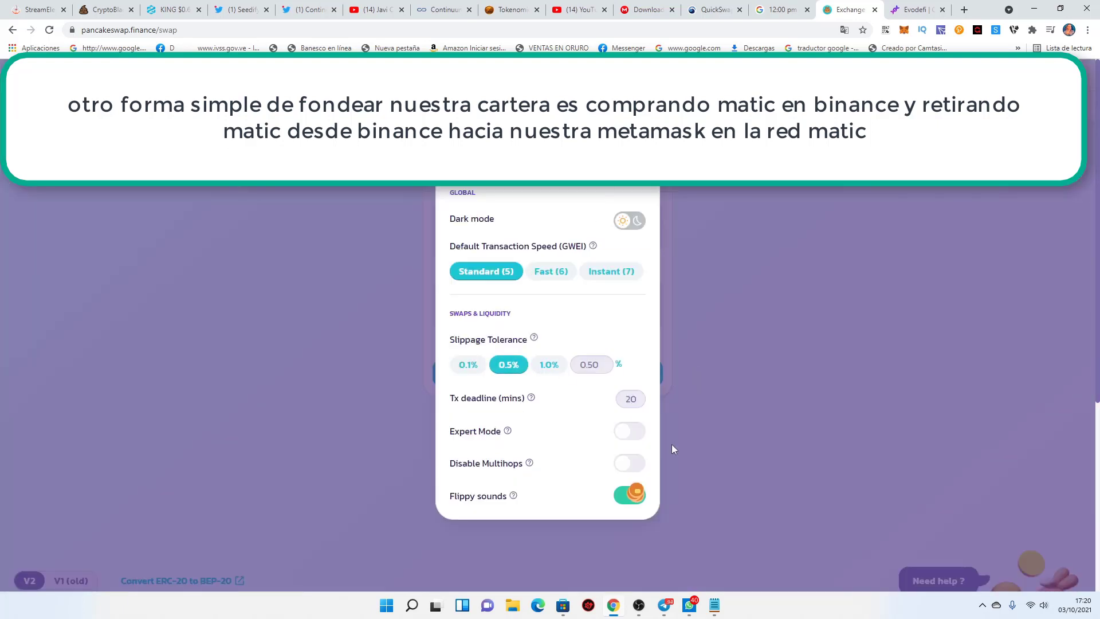
pyautogui.click(646, 162)
pyautogui.click(557, 378)
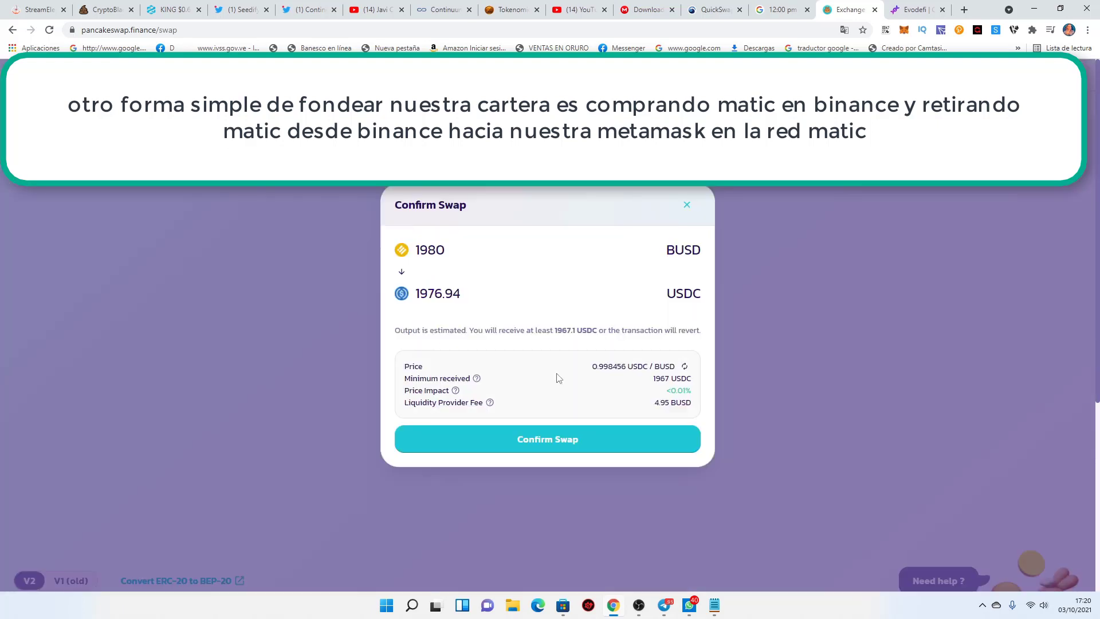
pyautogui.click(551, 440)
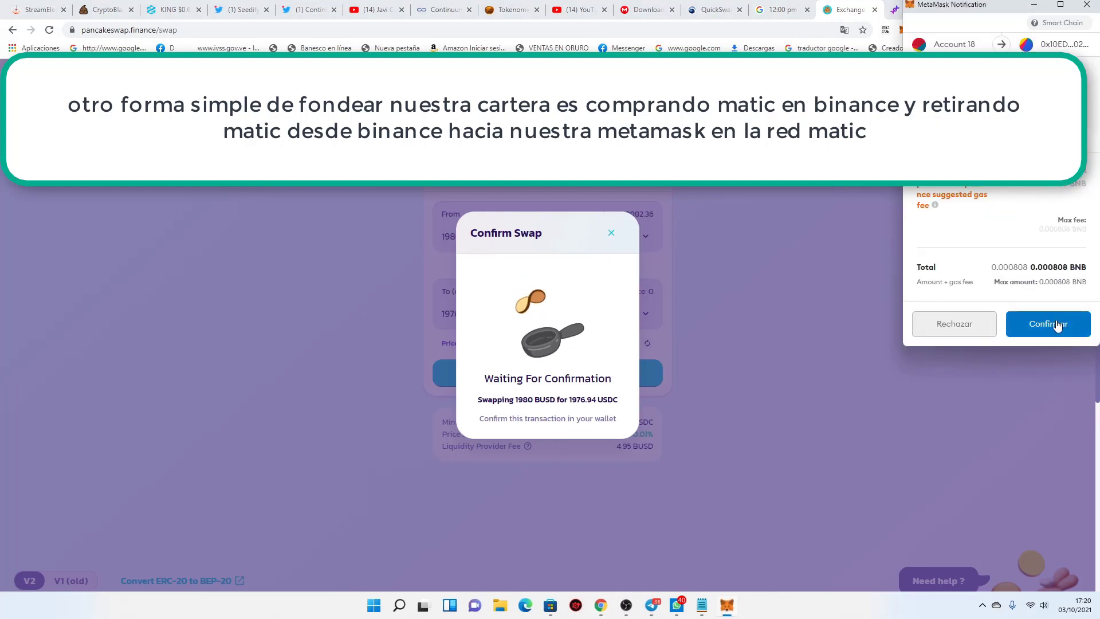
pyautogui.click(1058, 325)
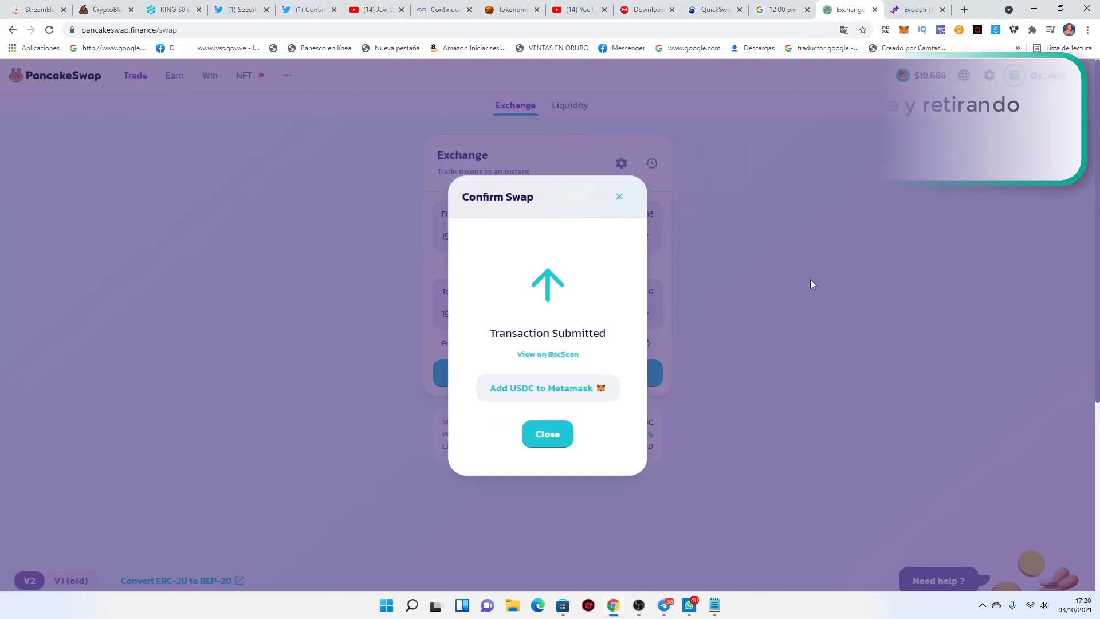
# - Add the USDC token to MetaMask and dismiss the submitted swap's confirmation
pyautogui.click(547, 387)
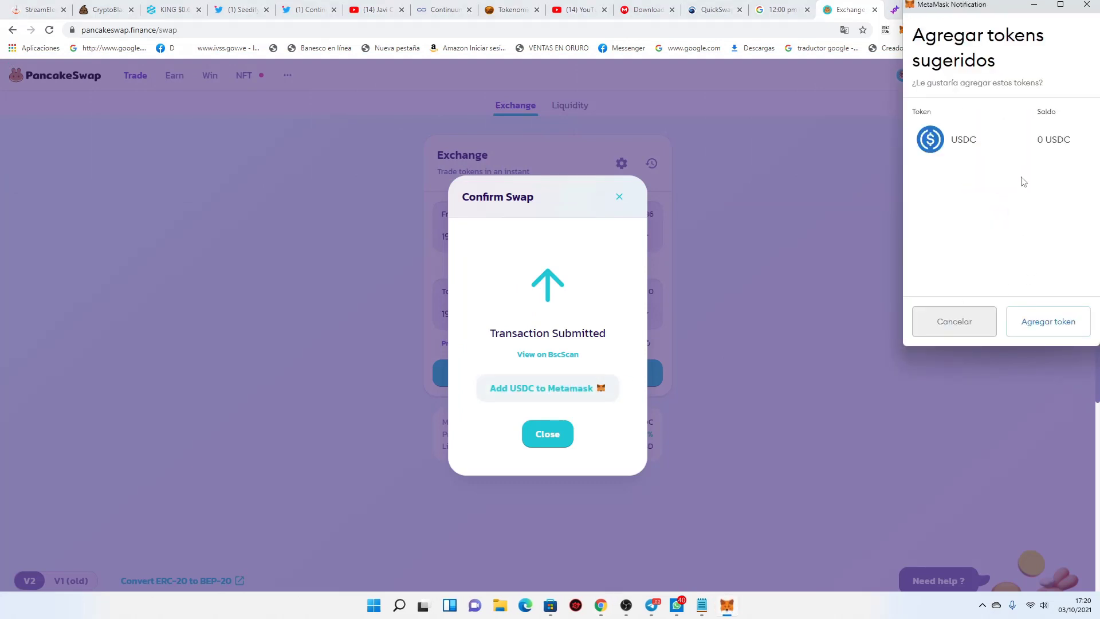
pyautogui.click(1048, 323)
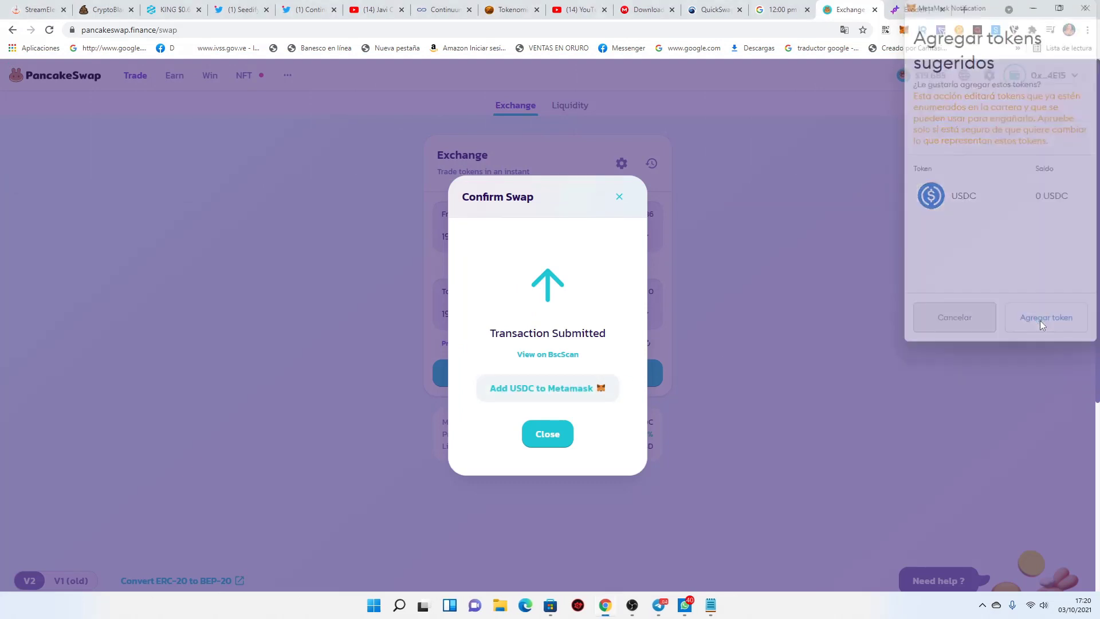
pyautogui.click(555, 436)
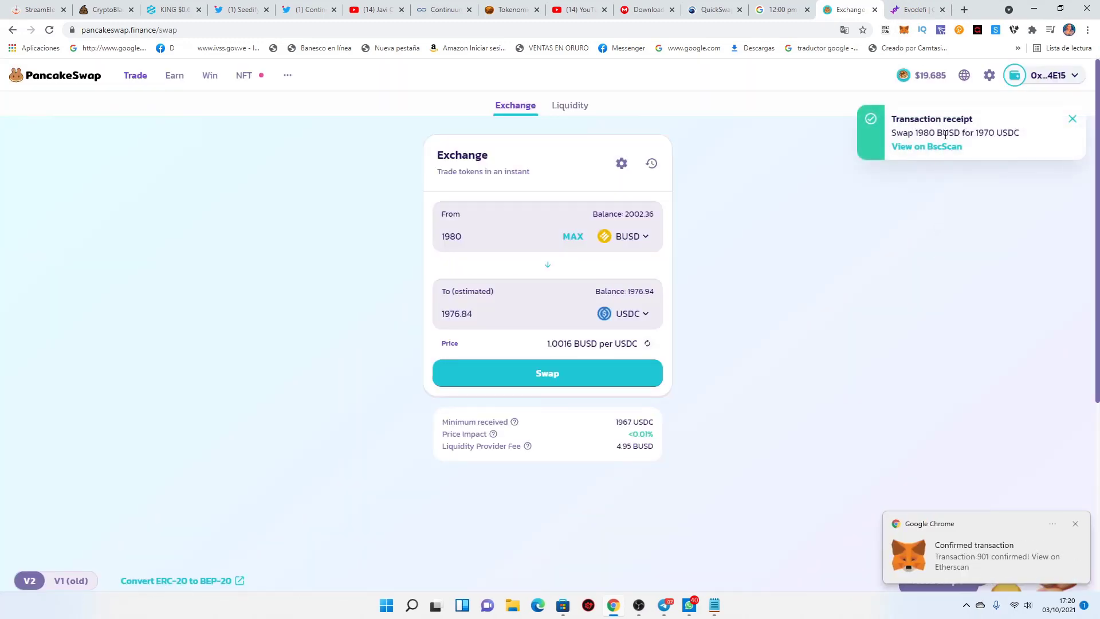
# - Switch to the Evodefi bridge page and check its web address and cross-chain transfer form
pyautogui.click(910, 8)
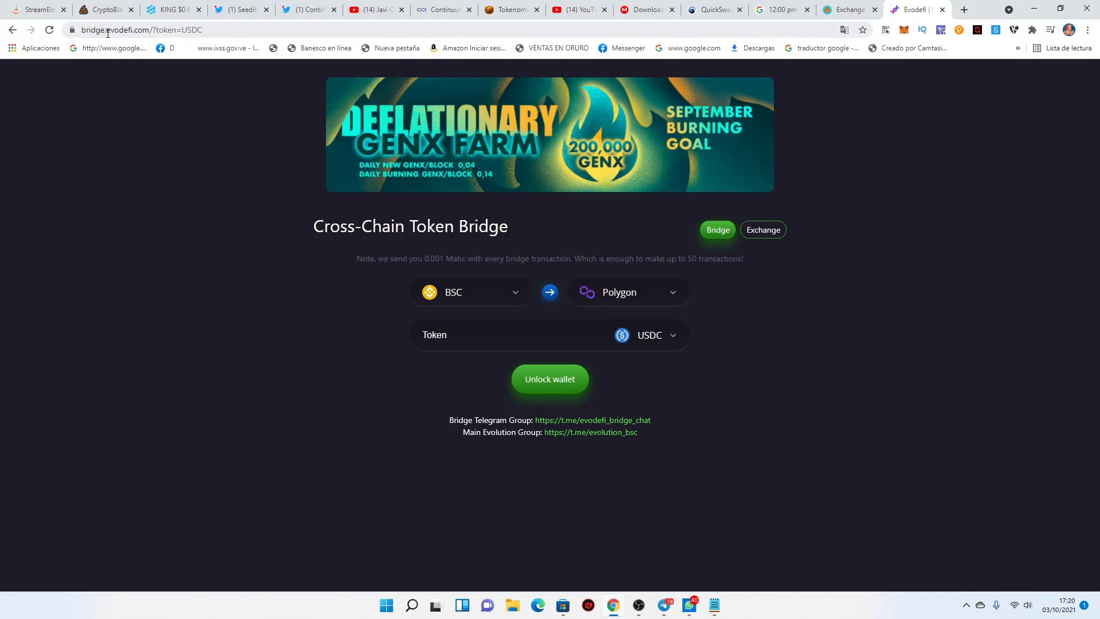
pyautogui.click(136, 32)
pyautogui.doubleClick(136, 31)
pyautogui.moveTo(270, 215); pyautogui.dragTo(434, 228)
pyautogui.click(288, 358)
# - Unlock the bridge with the Metamask wallet and authorise the connection for Account 18
pyautogui.click(548, 388)
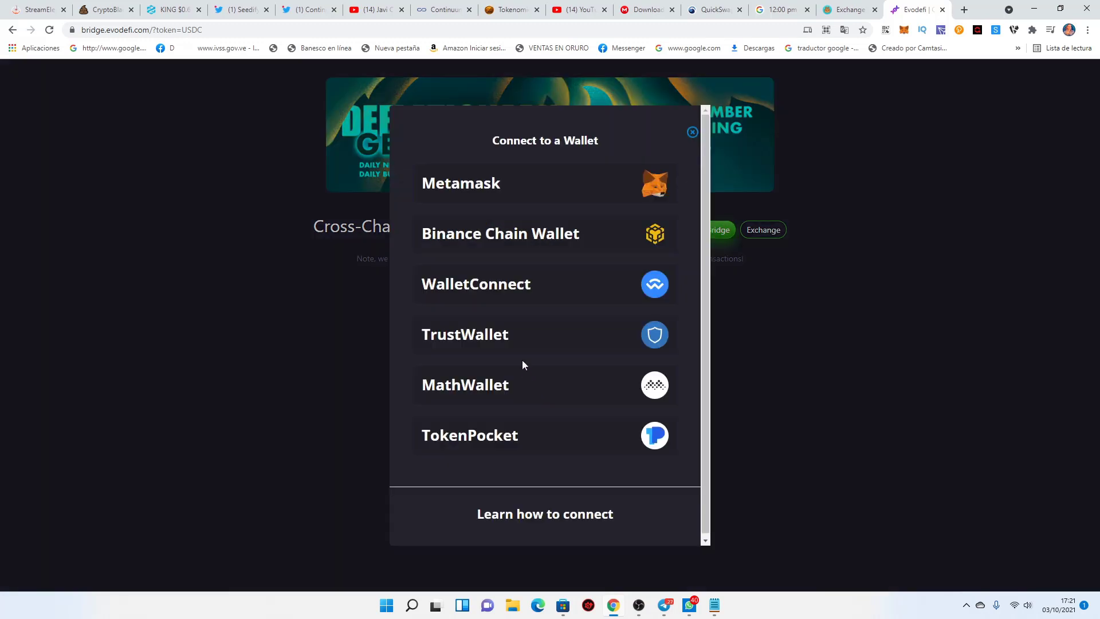
pyautogui.click(496, 192)
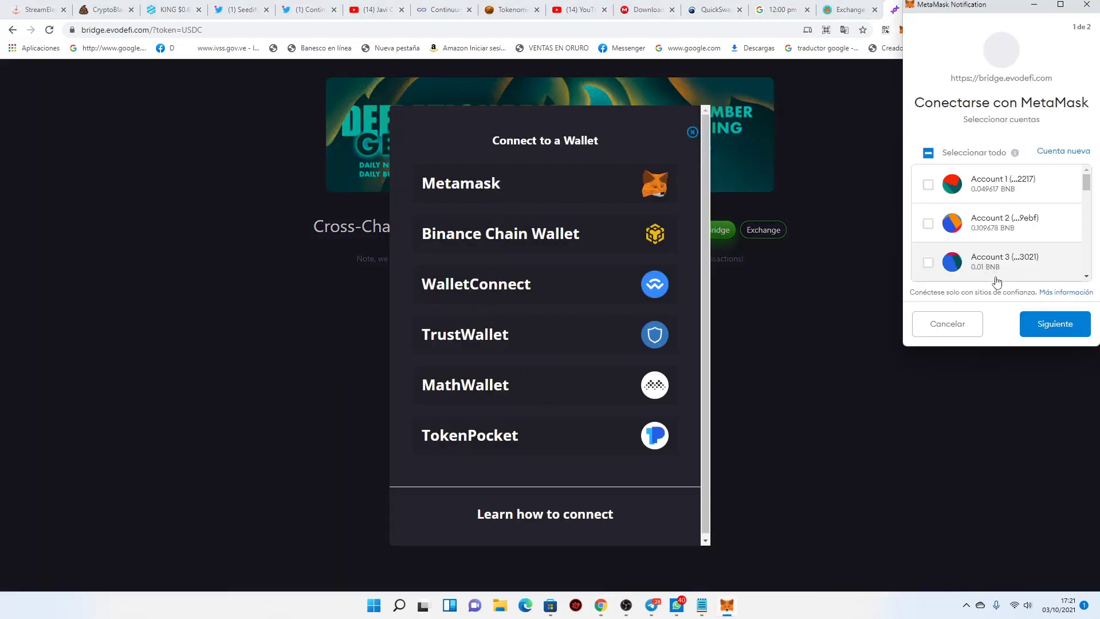
pyautogui.scroll(-2, 1044, 249)
pyautogui.scroll(-1, 1044, 249)
pyautogui.click(1045, 258)
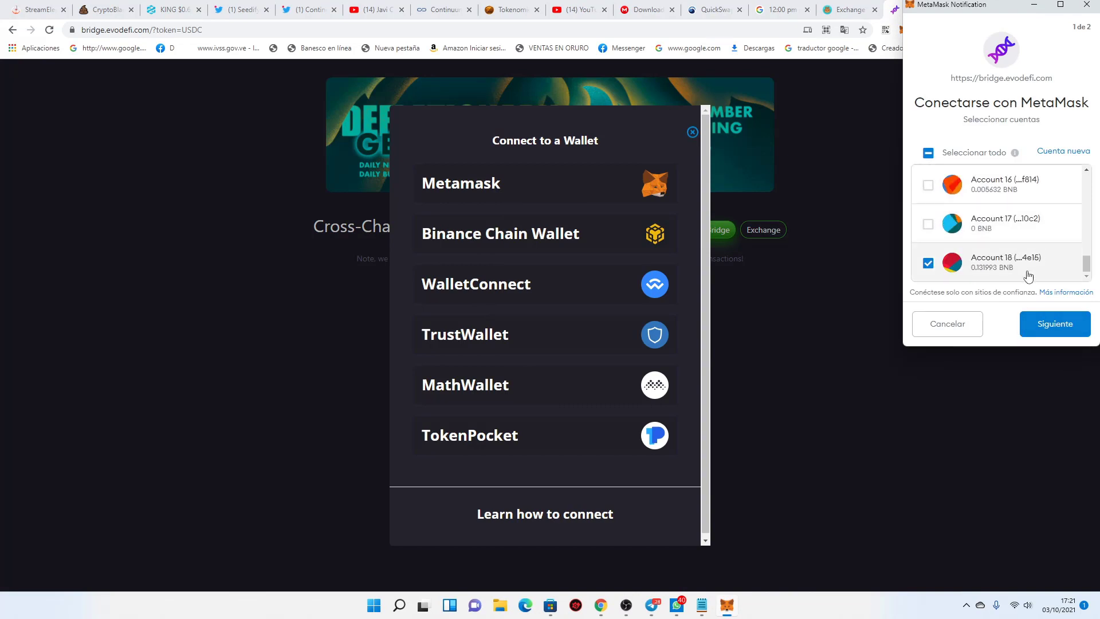
pyautogui.click(1054, 325)
pyautogui.click(1046, 327)
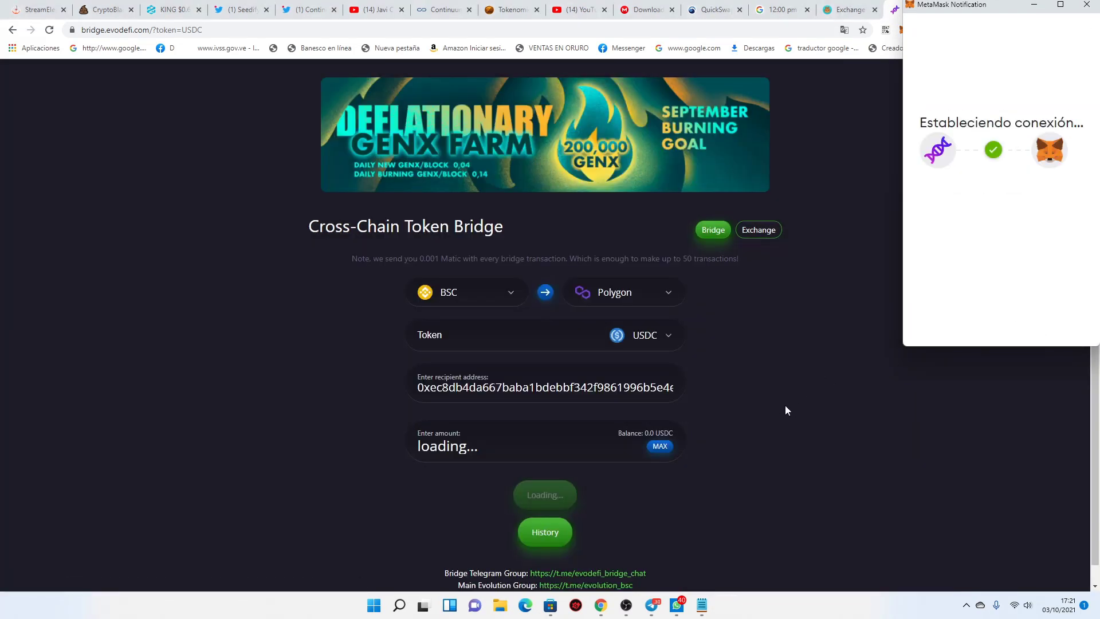
# - Send the maximum USDC balance from BSC to Polygon over the bridge and approve the transaction in MetaMask
pyautogui.scroll(-1, 785, 408)
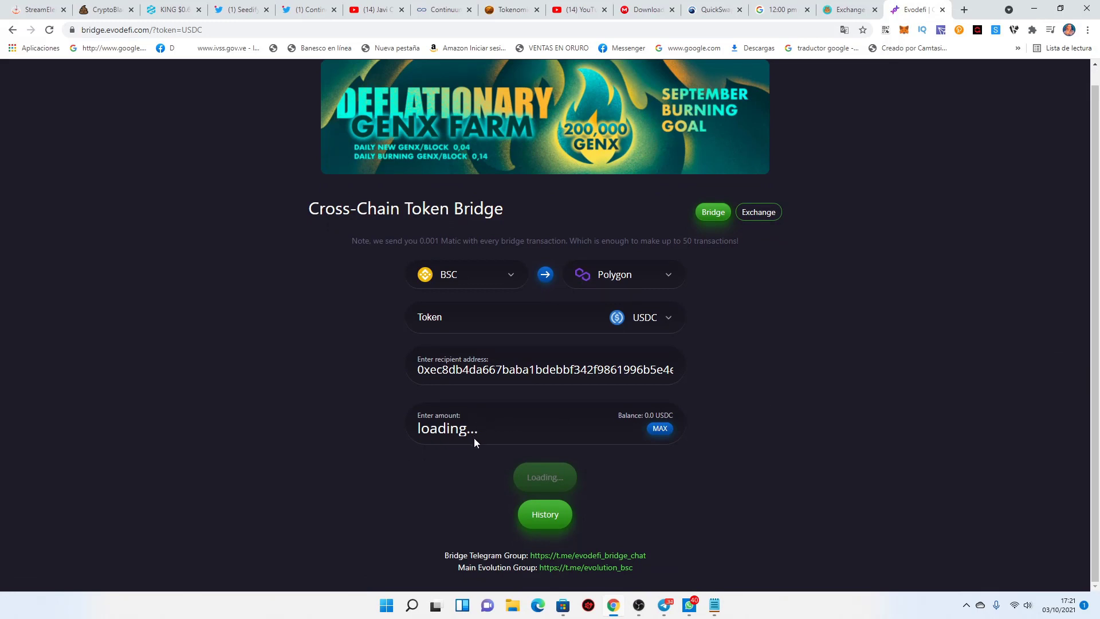
pyautogui.tripleClick(585, 422)
pyautogui.click(660, 429)
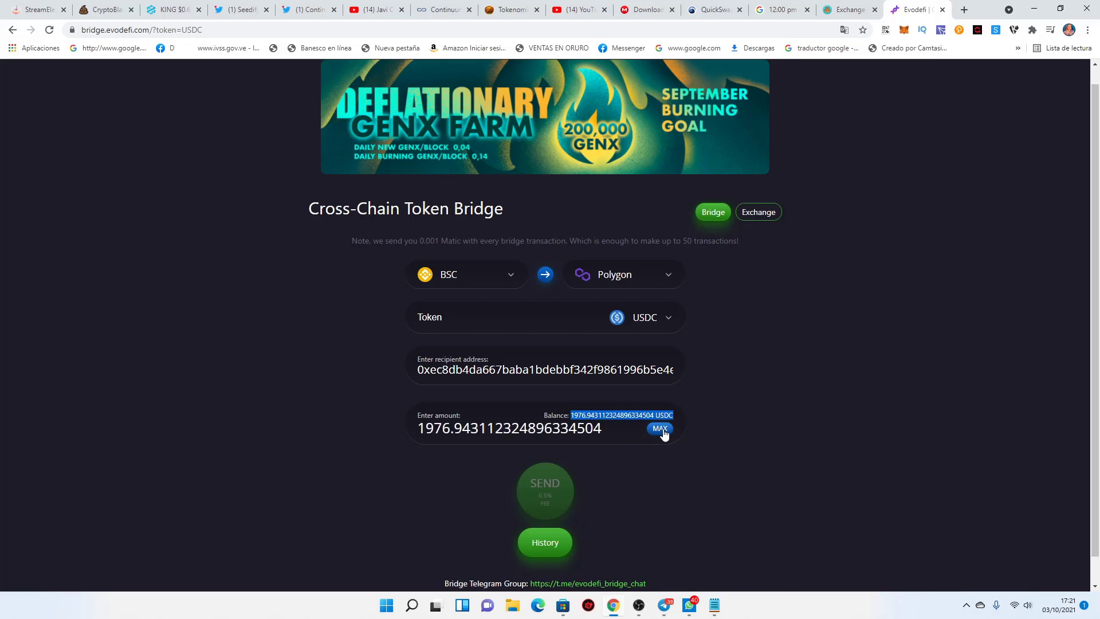
pyautogui.scroll(-1, 802, 390)
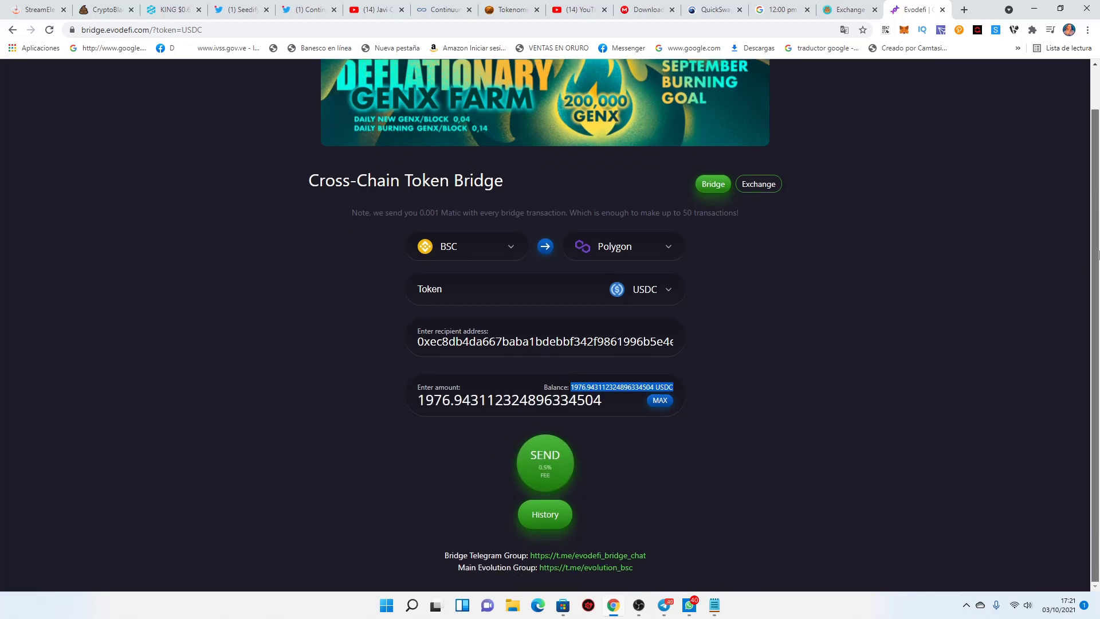
pyautogui.click(549, 465)
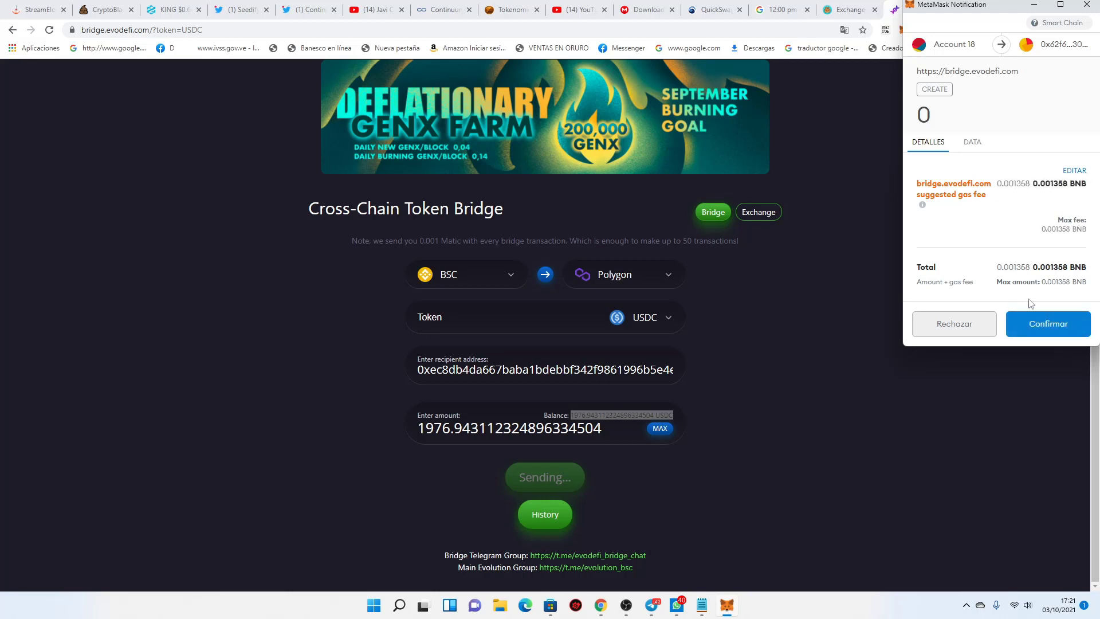
pyautogui.click(1046, 324)
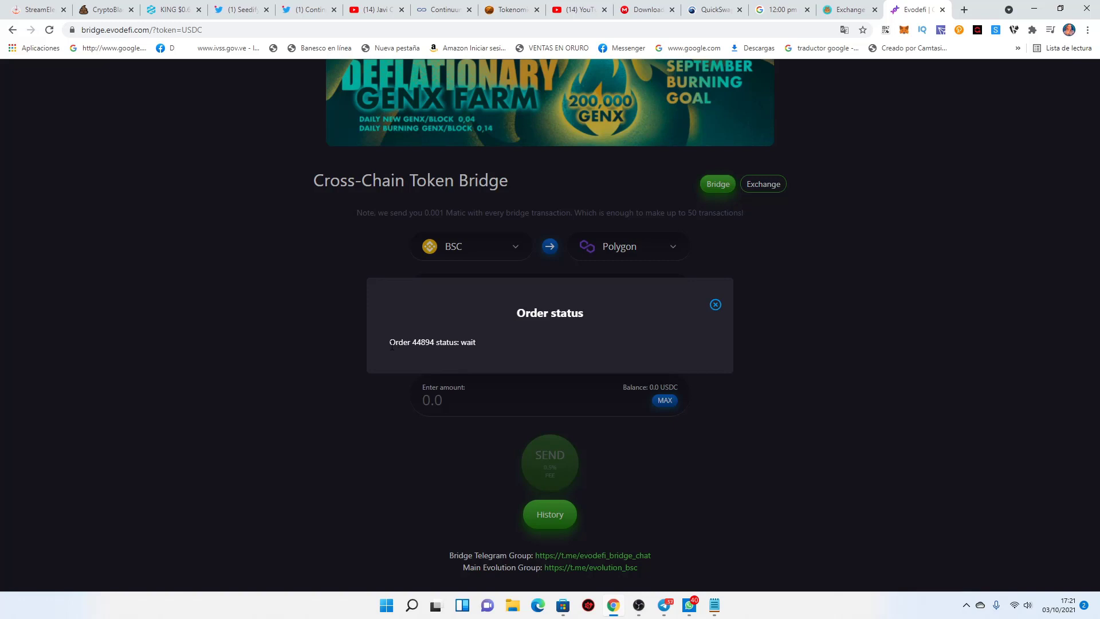
# - Read the bridge order's status, dismiss it and check the USDC balance on BSC
pyautogui.moveTo(389, 342); pyautogui.dragTo(475, 345)
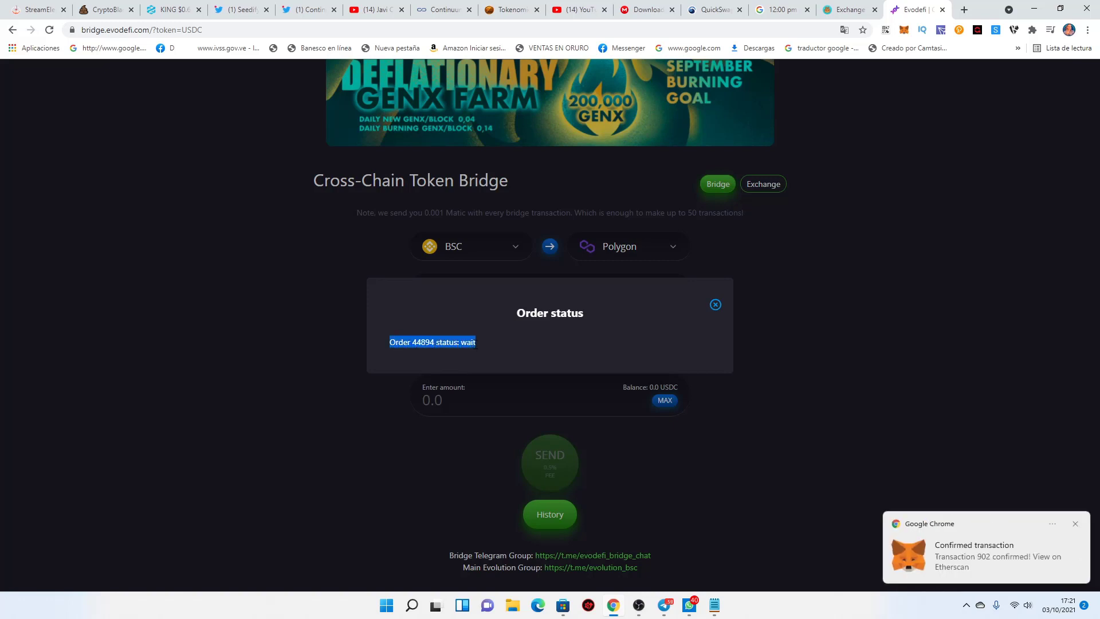
pyautogui.click(716, 305)
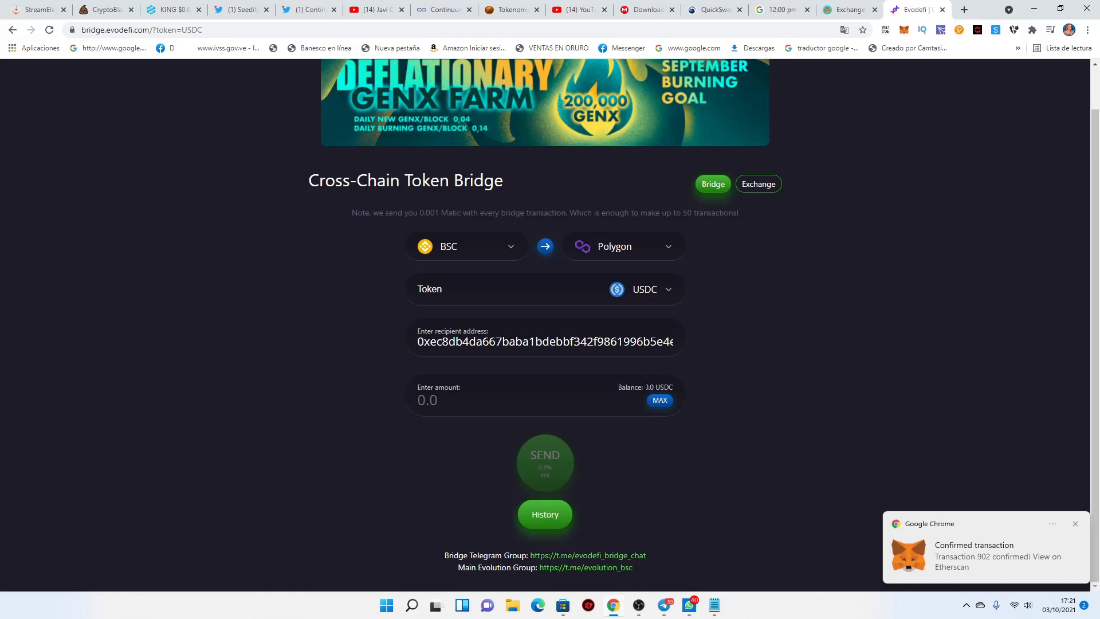
pyautogui.moveTo(645, 387)
pyautogui.mouseDown()
pyautogui.moveTo(663, 388)
pyautogui.moveTo(654, 387)
pyautogui.mouseUp()
# - Switch the wallet's network to Matic Mainnet and fill the bridge amount with the maximum USDC balance
pyautogui.click(905, 30)
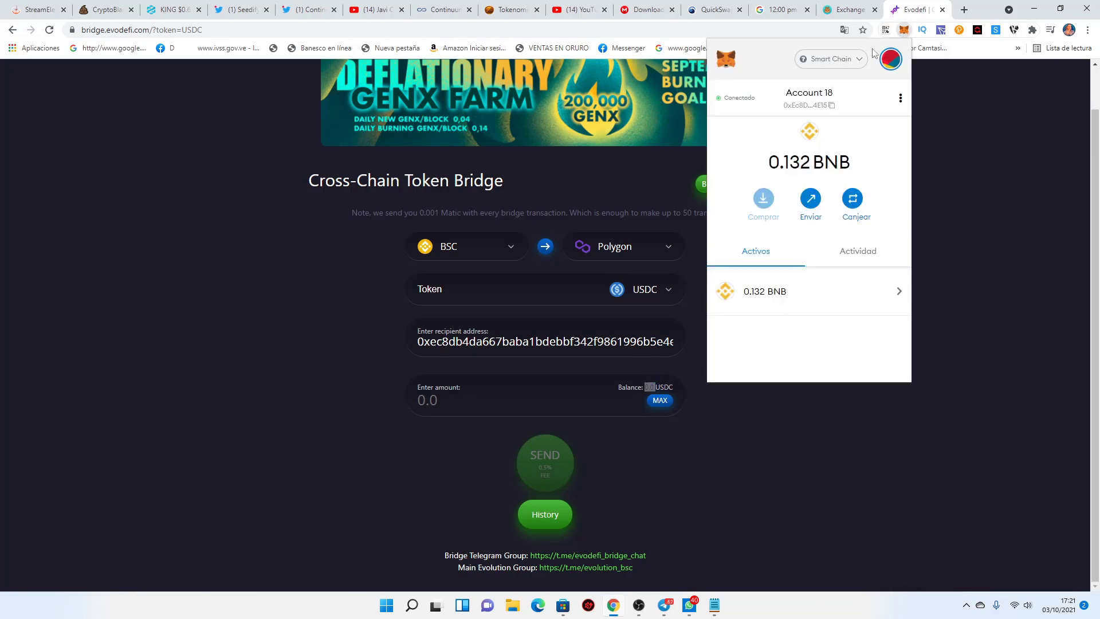
pyautogui.click(864, 59)
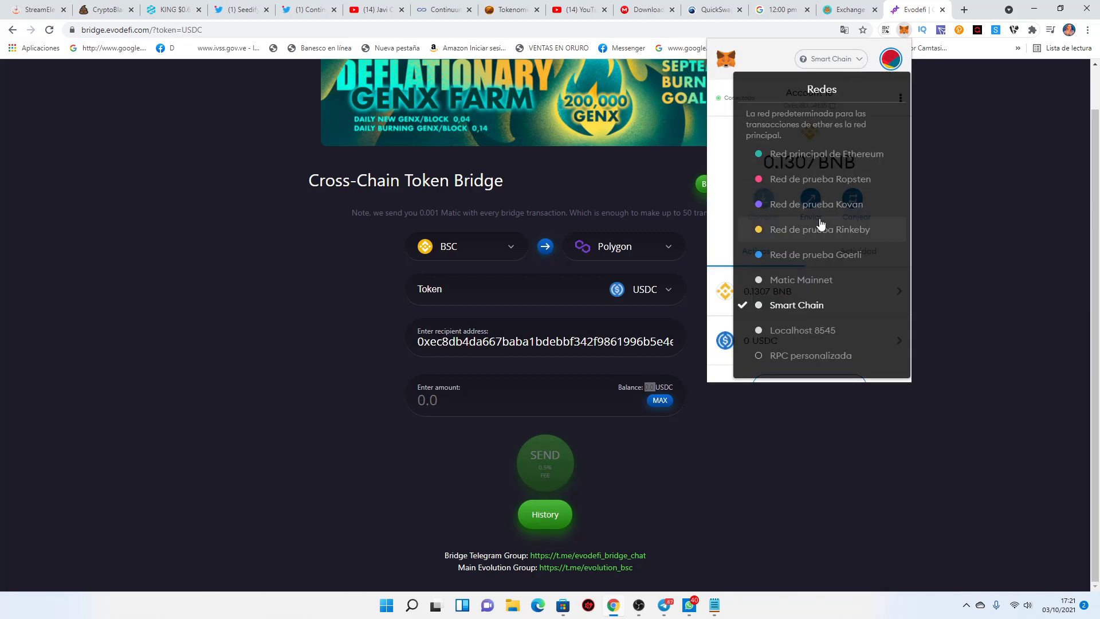
pyautogui.click(818, 298)
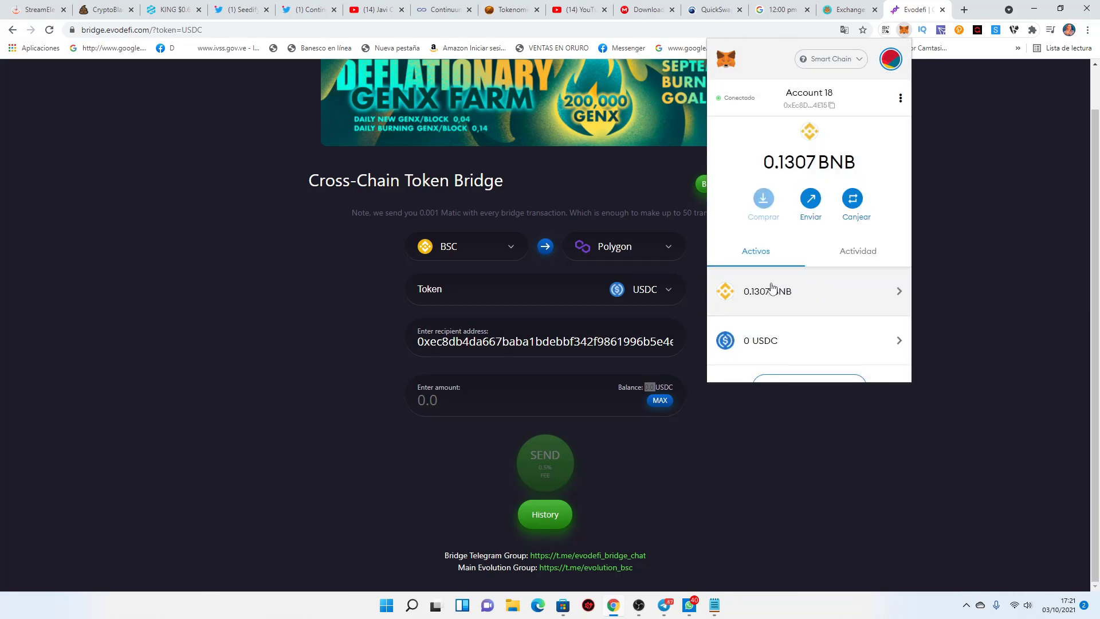
pyautogui.click(748, 412)
pyautogui.click(660, 401)
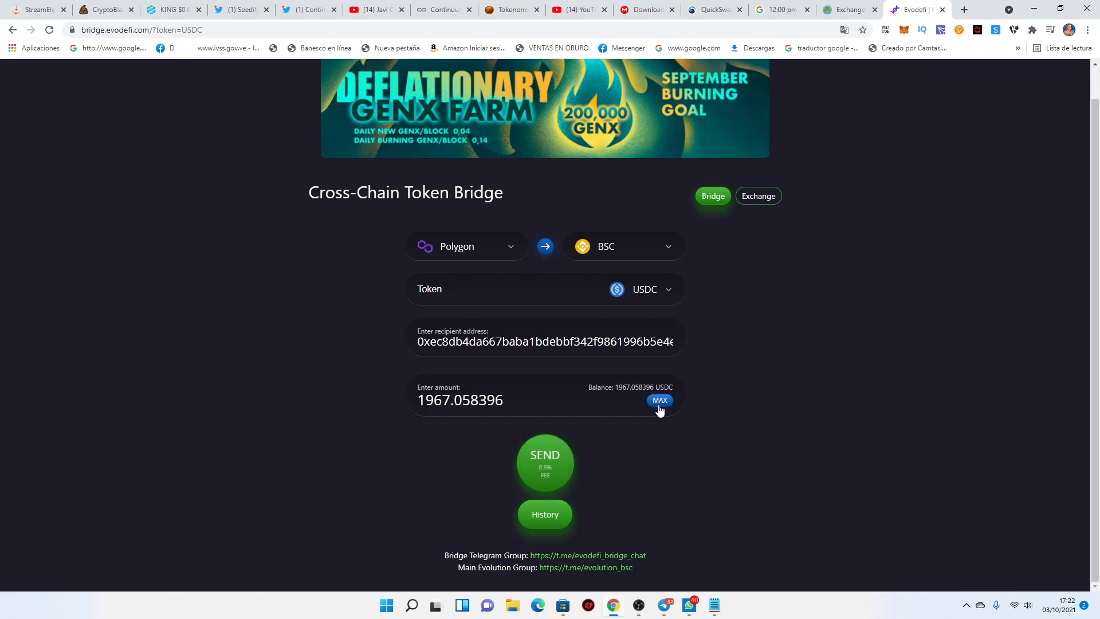
pyautogui.moveTo(503, 401)
pyautogui.mouseDown()
pyautogui.moveTo(403, 403)
pyautogui.moveTo(497, 400)
pyautogui.mouseUp()
pyautogui.scroll(1, 745, 445)
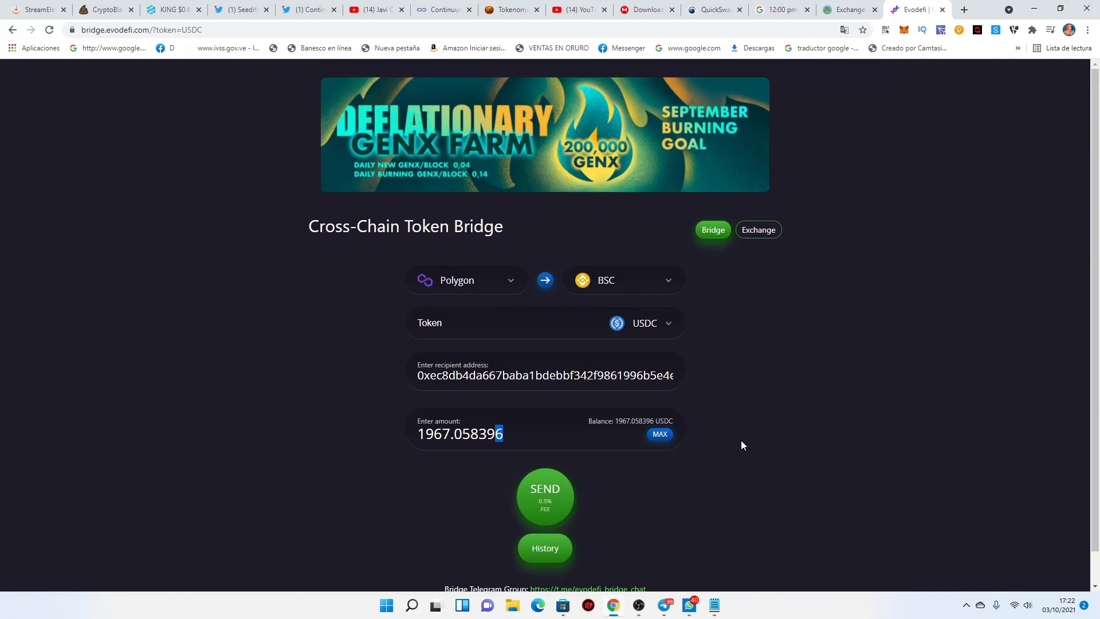
# - On QuickSwap, choose USDC as the token to swap from and check its available balance
pyautogui.click(706, 5)
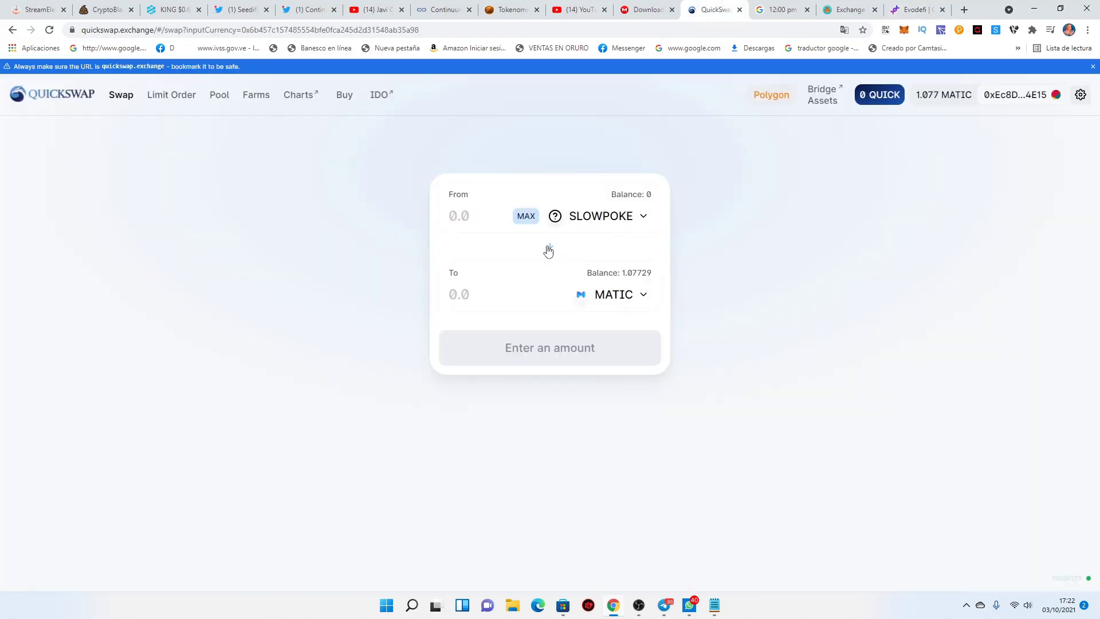
pyautogui.click(644, 218)
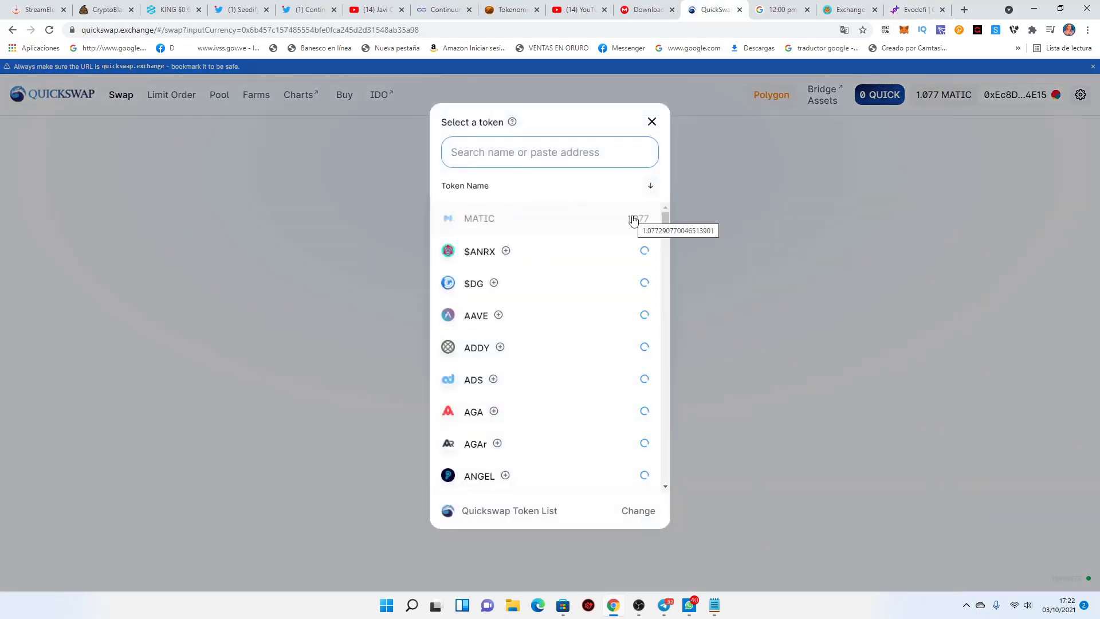
pyautogui.write('usdc')
pyautogui.click(631, 217)
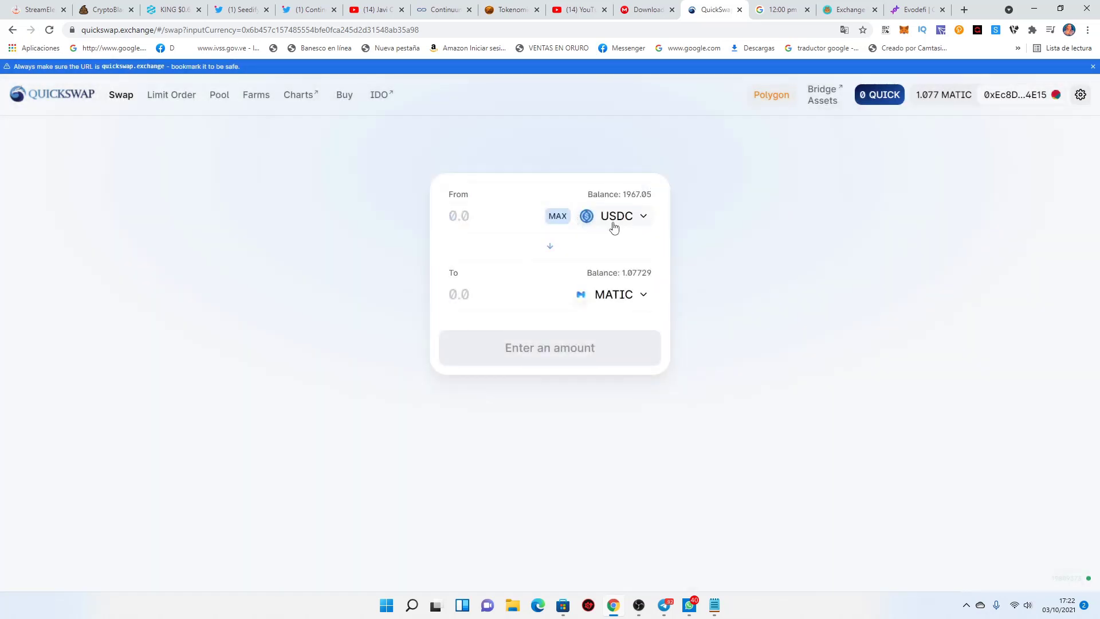
pyautogui.doubleClick(625, 198)
pyautogui.click(774, 255)
# - Open QuickSwap's Charts page in a separate tab, look at it and return to the swap page
pyautogui.rightClick(302, 100)
pyautogui.click(321, 106)
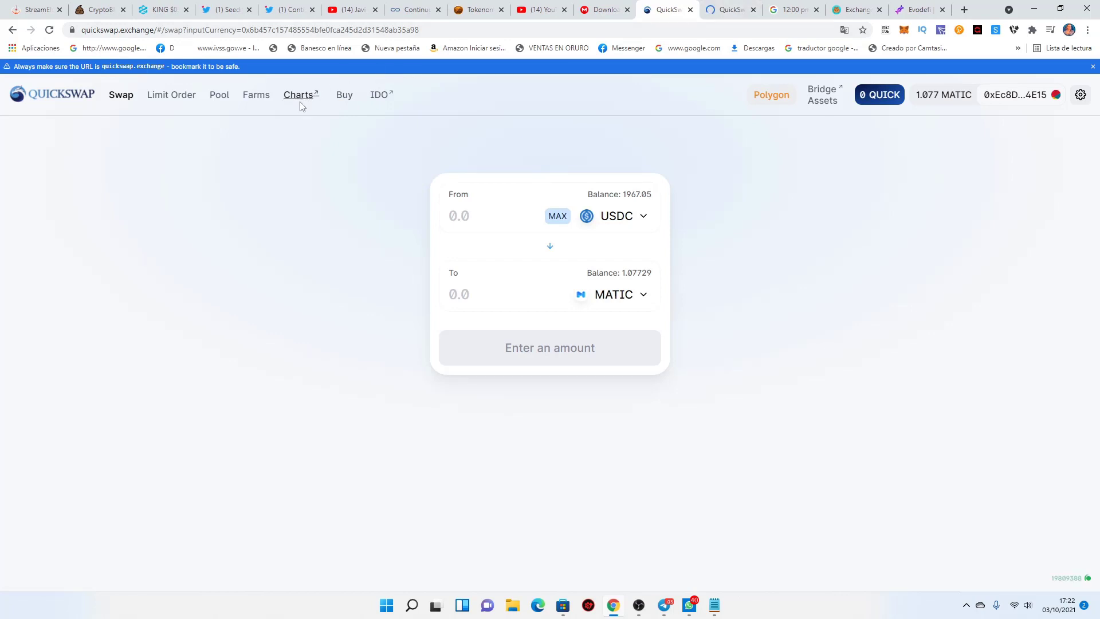
pyautogui.click(729, 9)
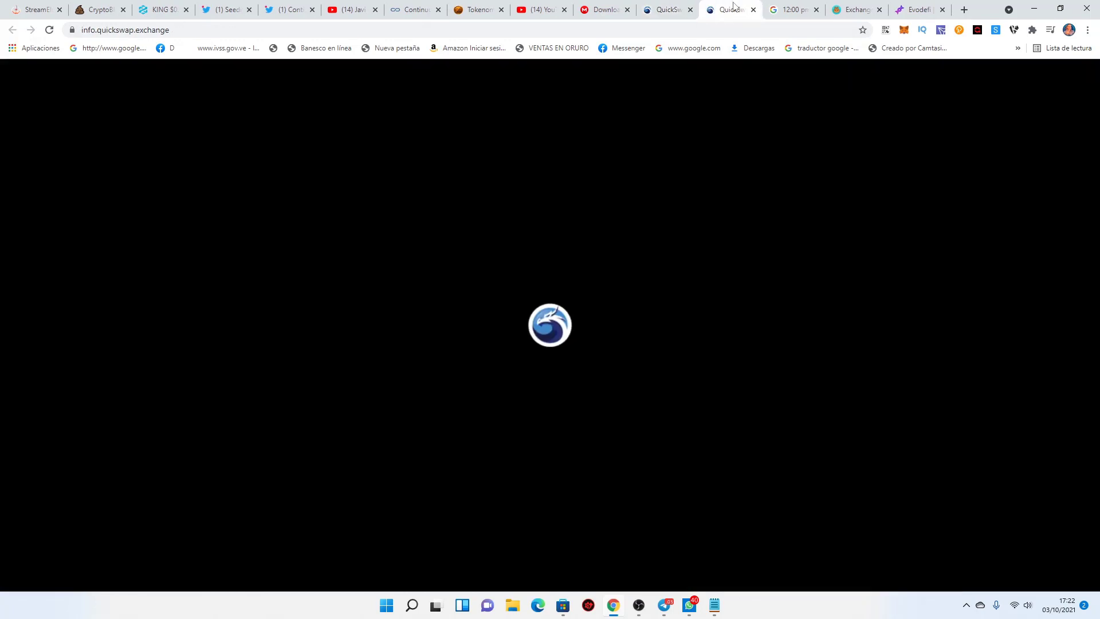
pyautogui.click(670, 9)
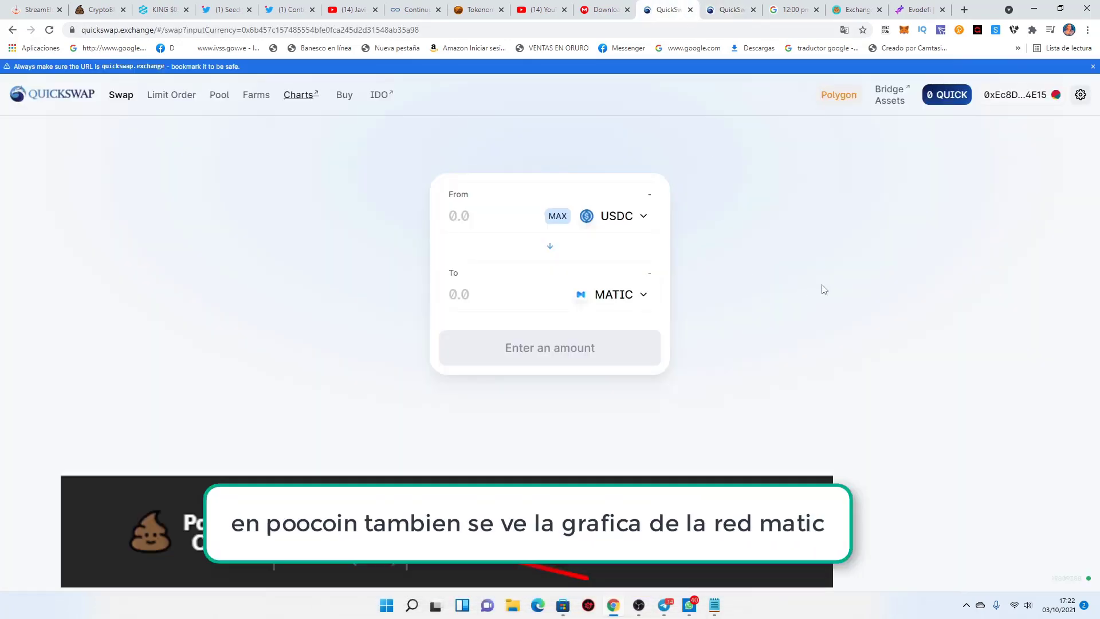
pyautogui.click(725, 10)
pyautogui.click(668, 8)
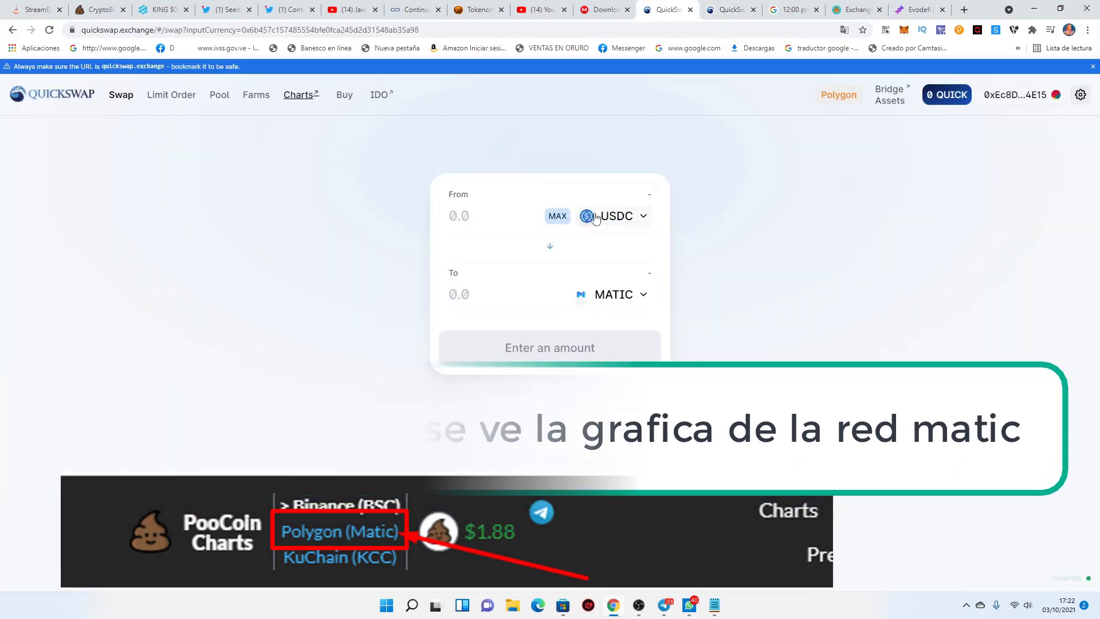
# - Choose PUSSY as the token to receive by its contract address 0x22Fa6143B3e8cd8c928F77A9326f1300ADc7b4d7 and enter 100 USDC as the amount to swap
pyautogui.click(627, 294)
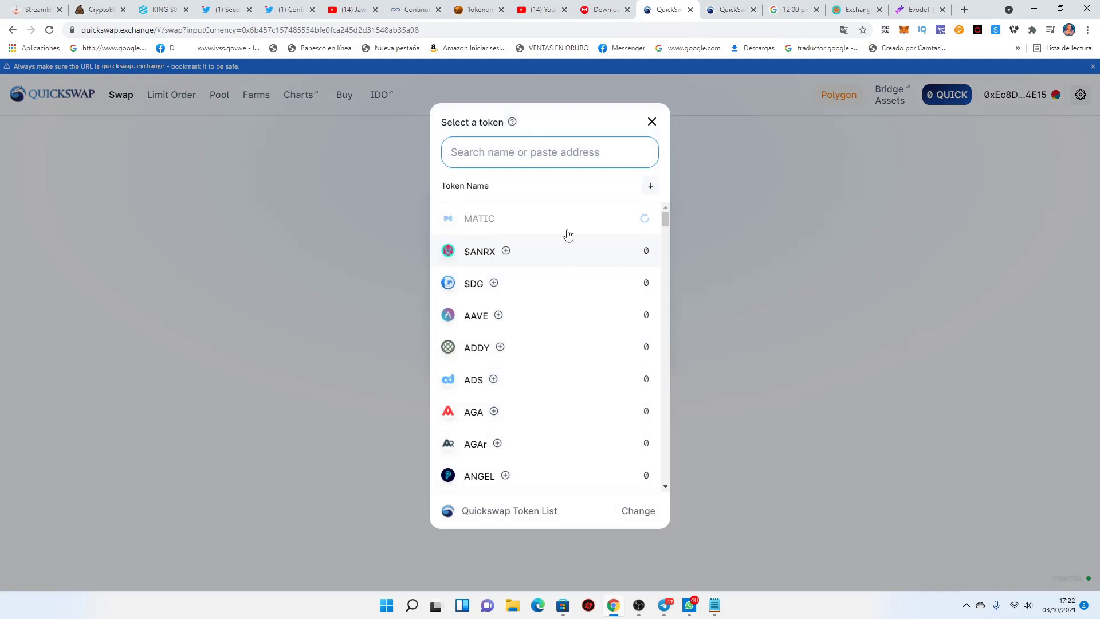
pyautogui.click(524, 152)
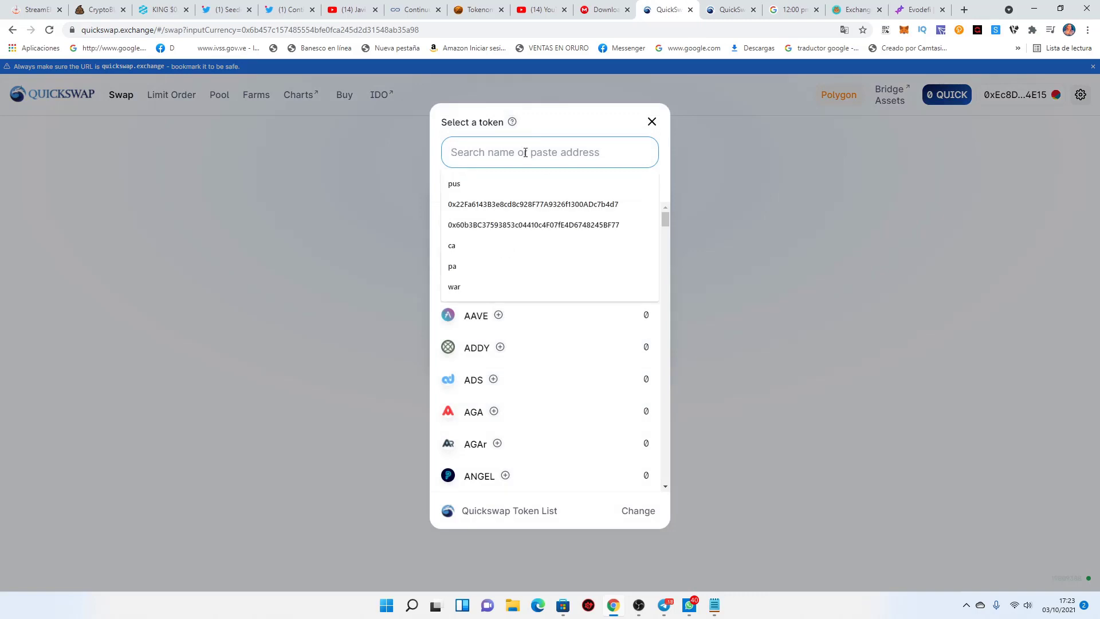
pyautogui.click(533, 205)
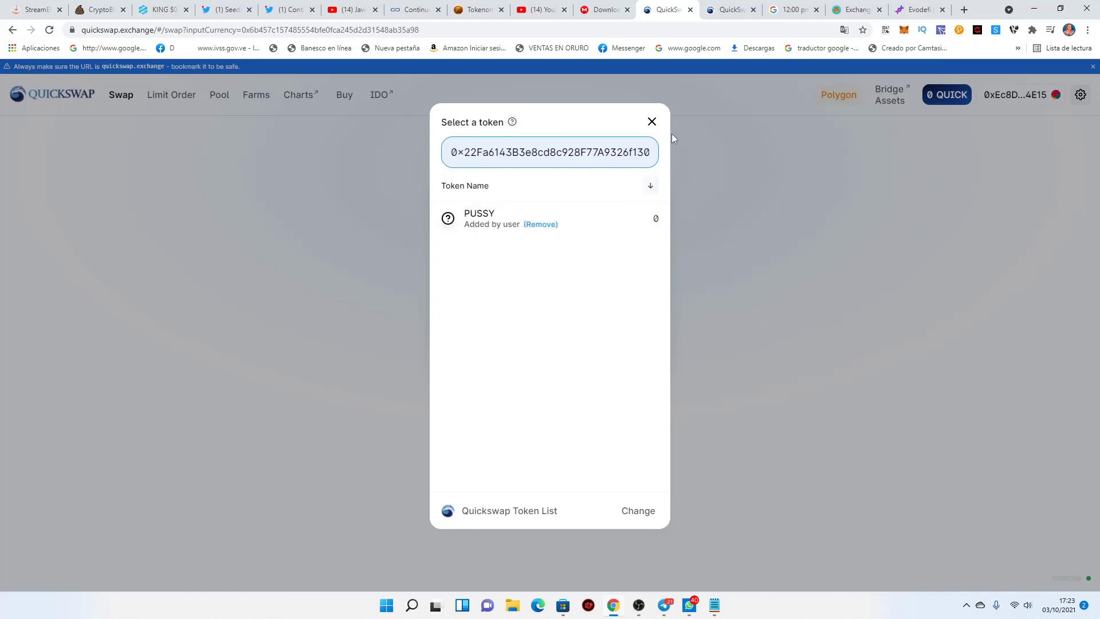
pyautogui.click(507, 218)
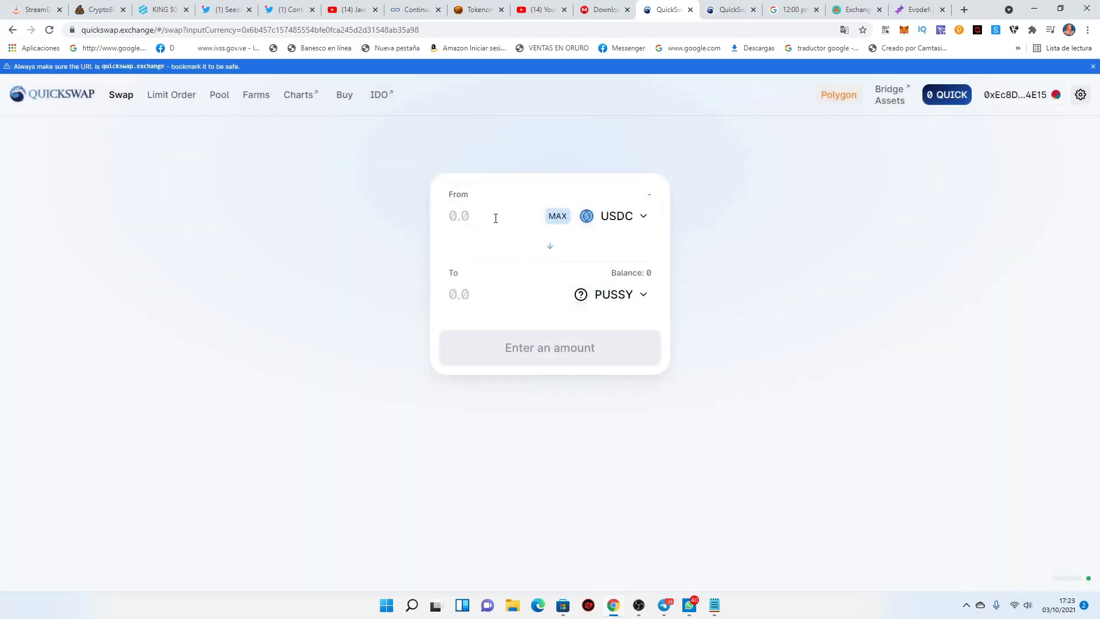
pyautogui.write('100')
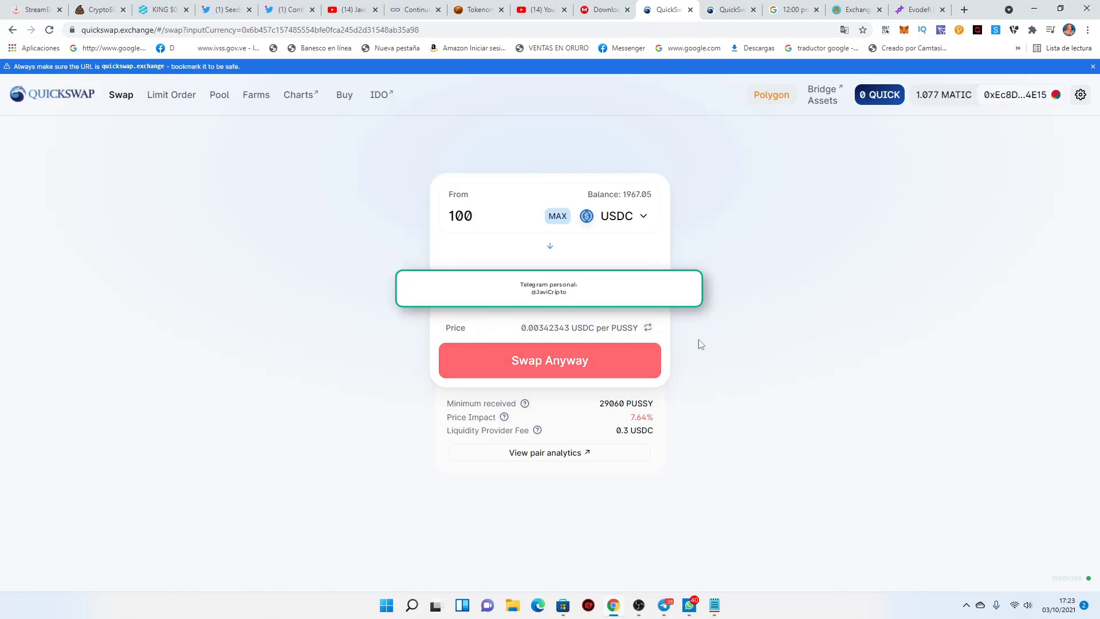
# - Set the swap's slippage tolerance to 3% and close the transaction settings
pyautogui.click(1082, 96)
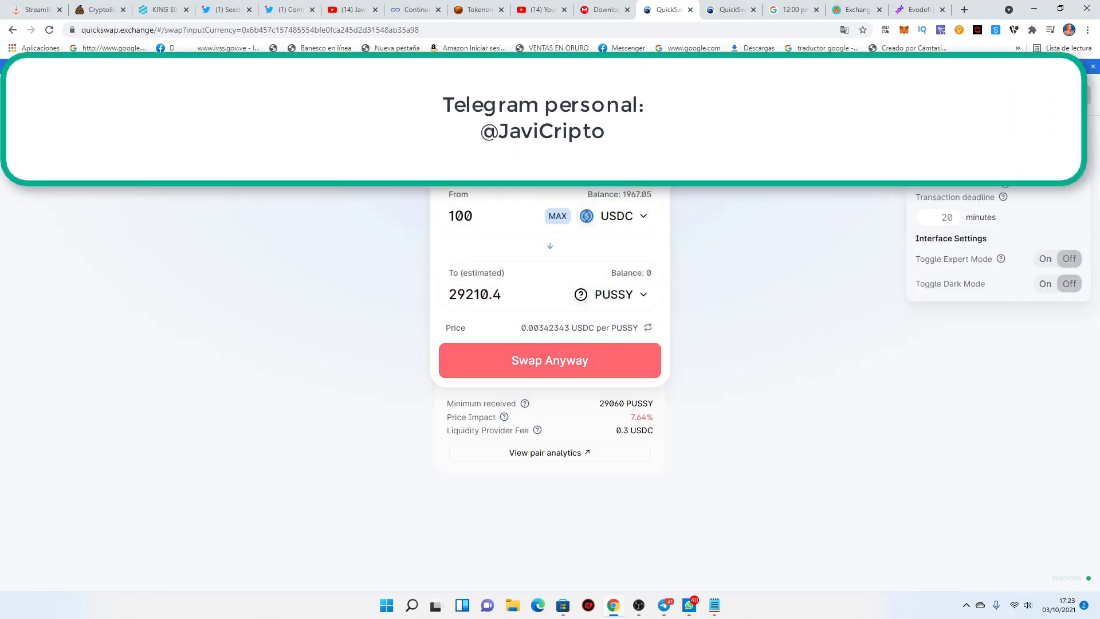
pyautogui.write('2')
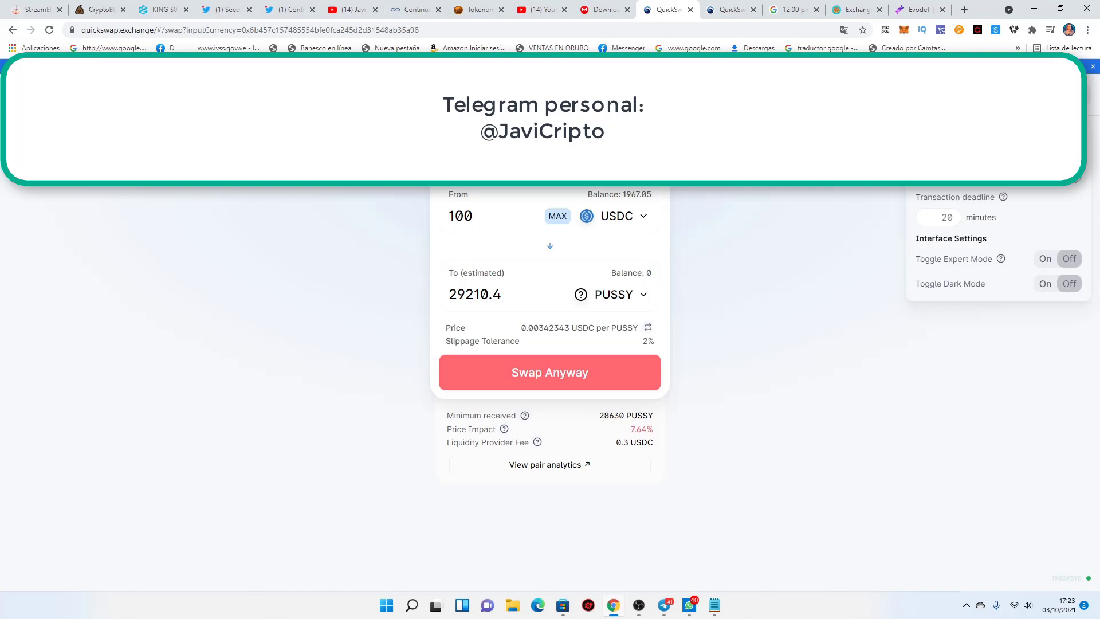
pyautogui.click(803, 288)
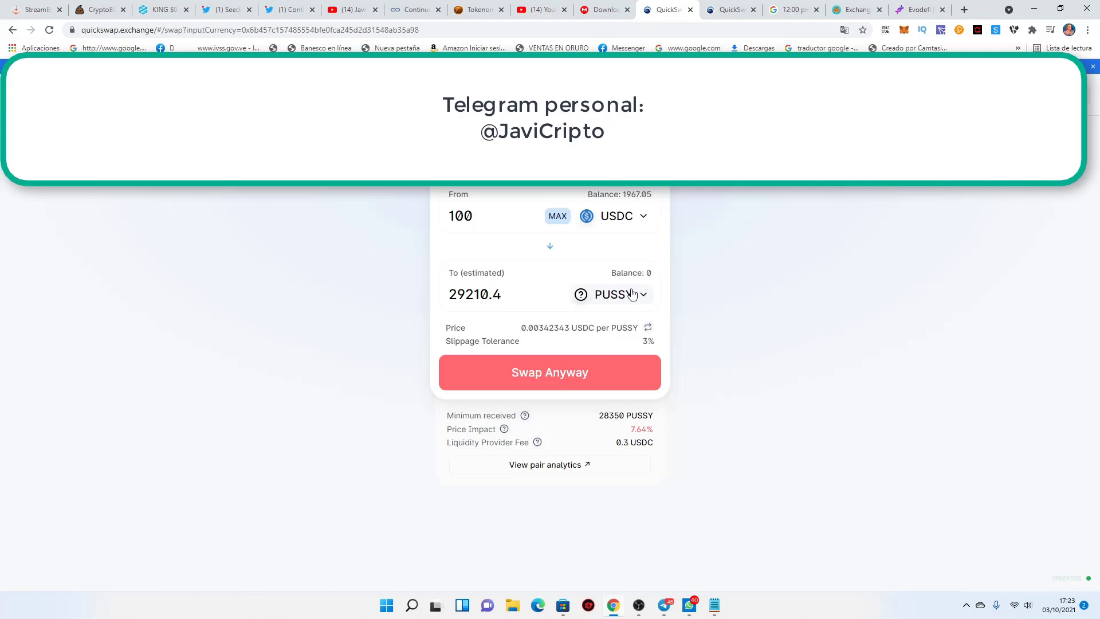
pyautogui.press('F5')
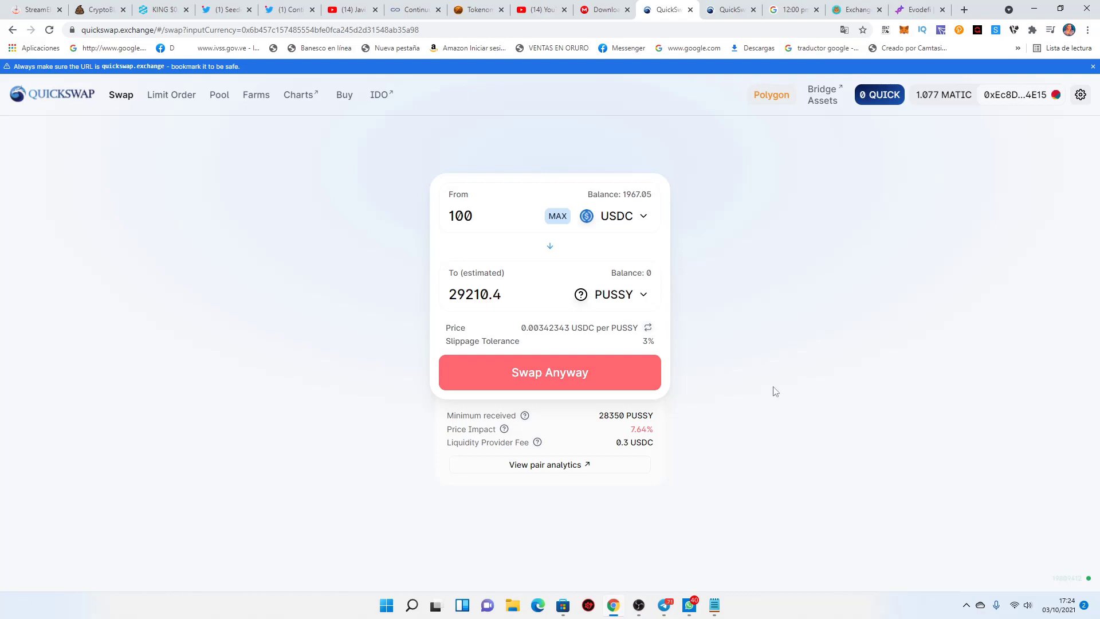
# - Switch to Telegram, view the JaviCripto Oficial group's information and return to the QuickSwap page
pyautogui.click(664, 605)
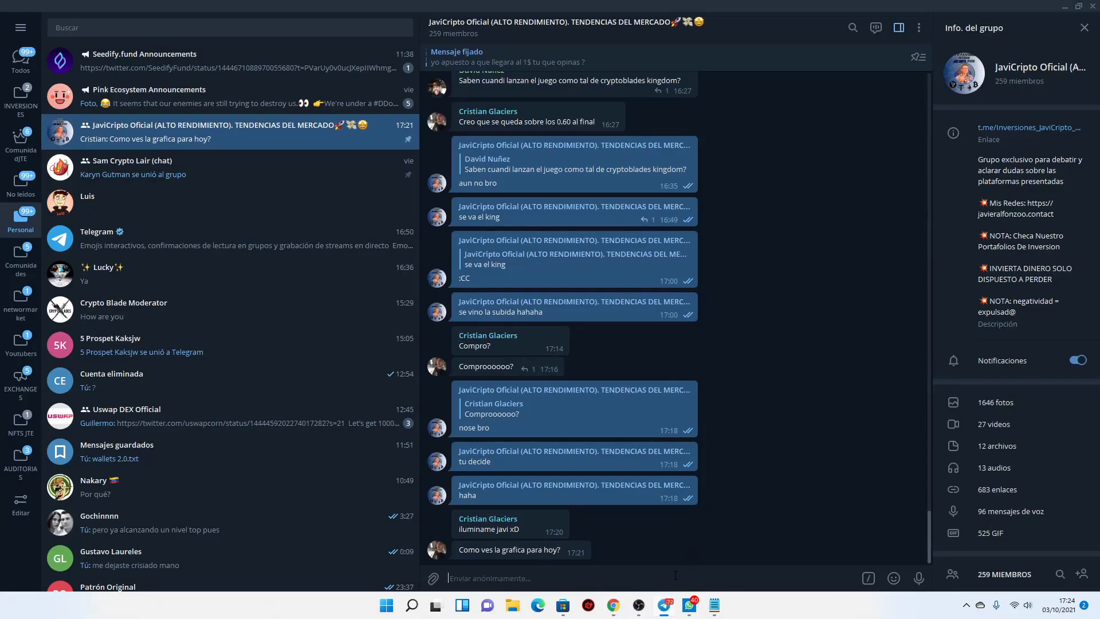
pyautogui.hotkey('alt', 'Tab')
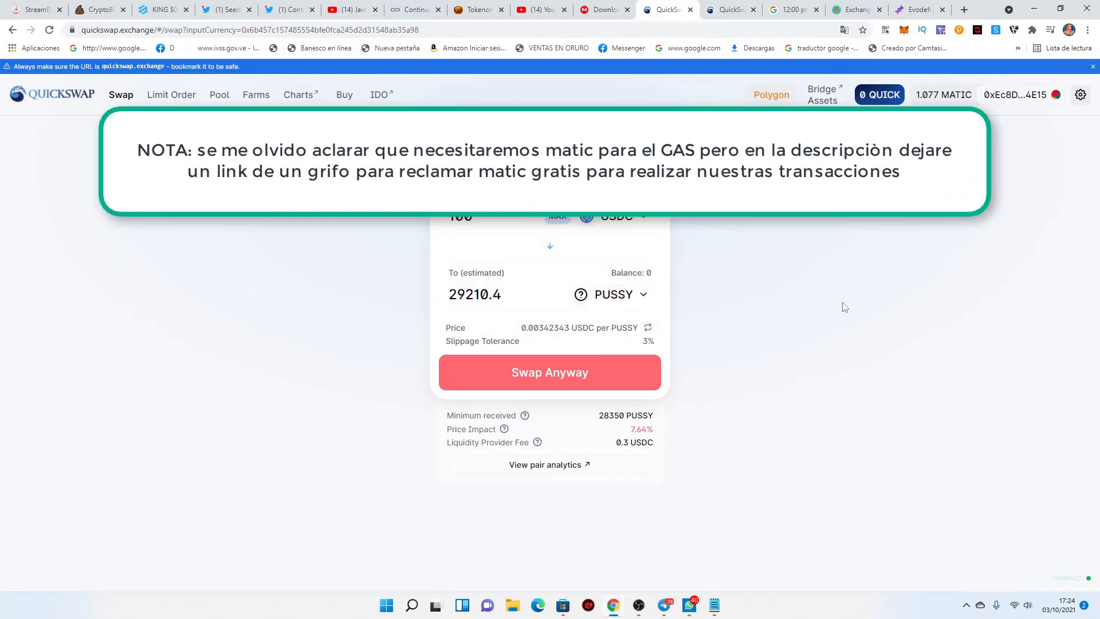
pyautogui.click(664, 605)
pyautogui.click(535, 29)
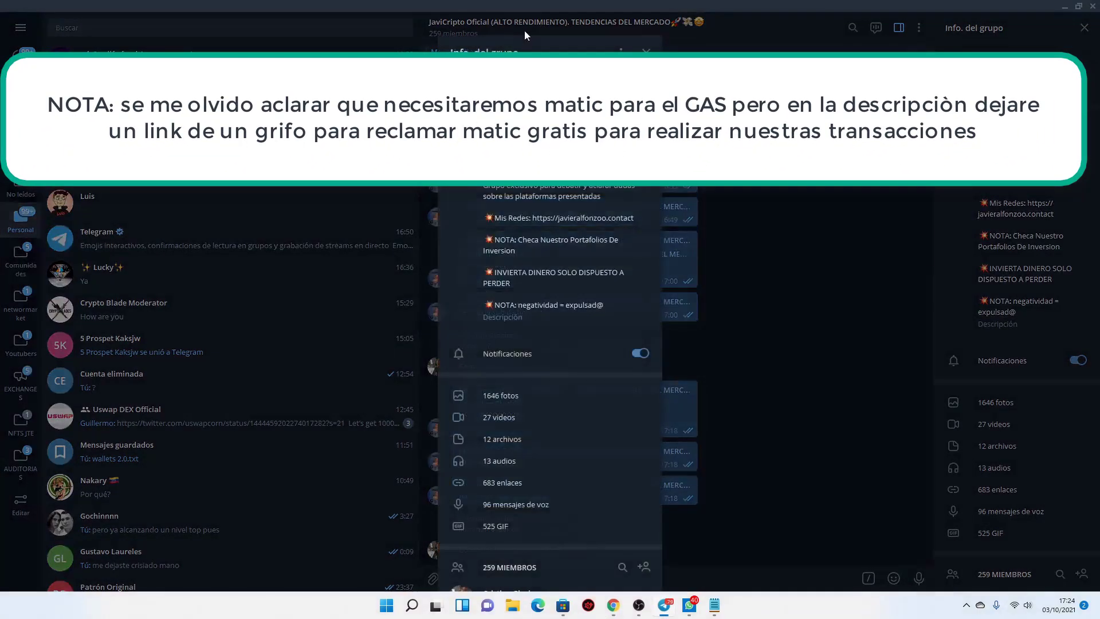
pyautogui.click(714, 377)
pyautogui.click(664, 605)
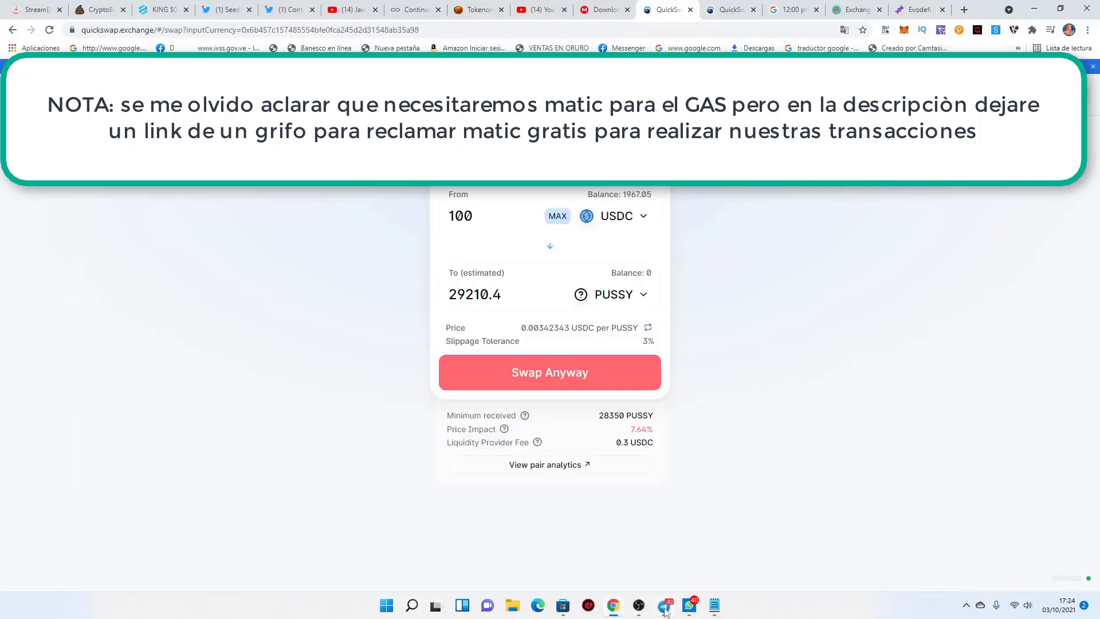
# - In Telegram, search for "javi", open the JaviCriptoOficial information channel, view its details and return to QuickSwap
pyautogui.click(664, 605)
pyautogui.click(197, 28)
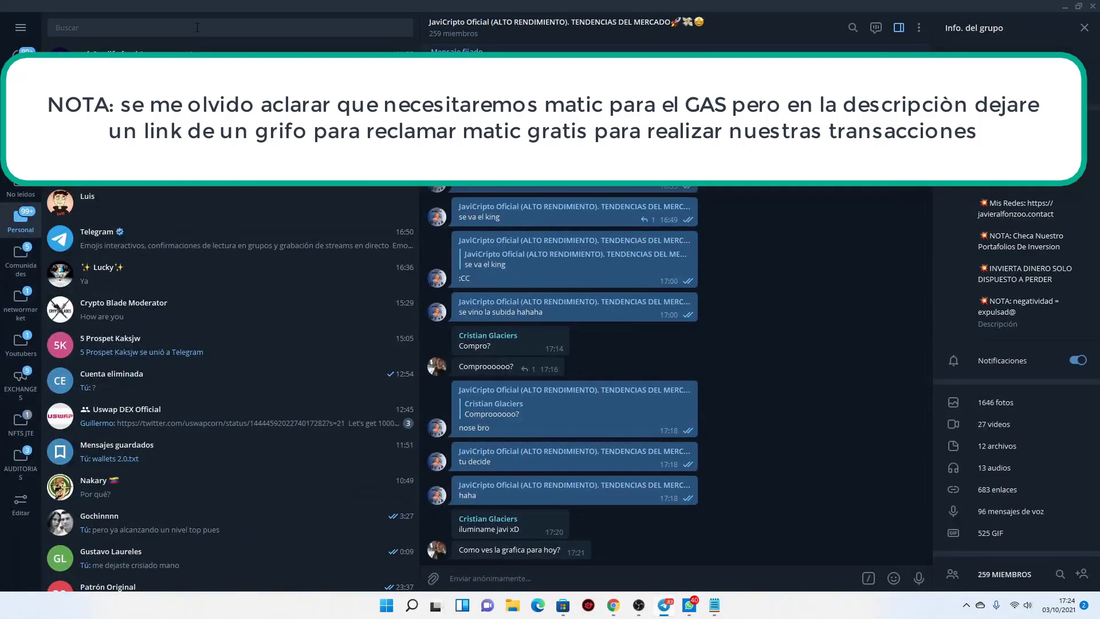
pyautogui.write('javi')
pyautogui.press('Return')
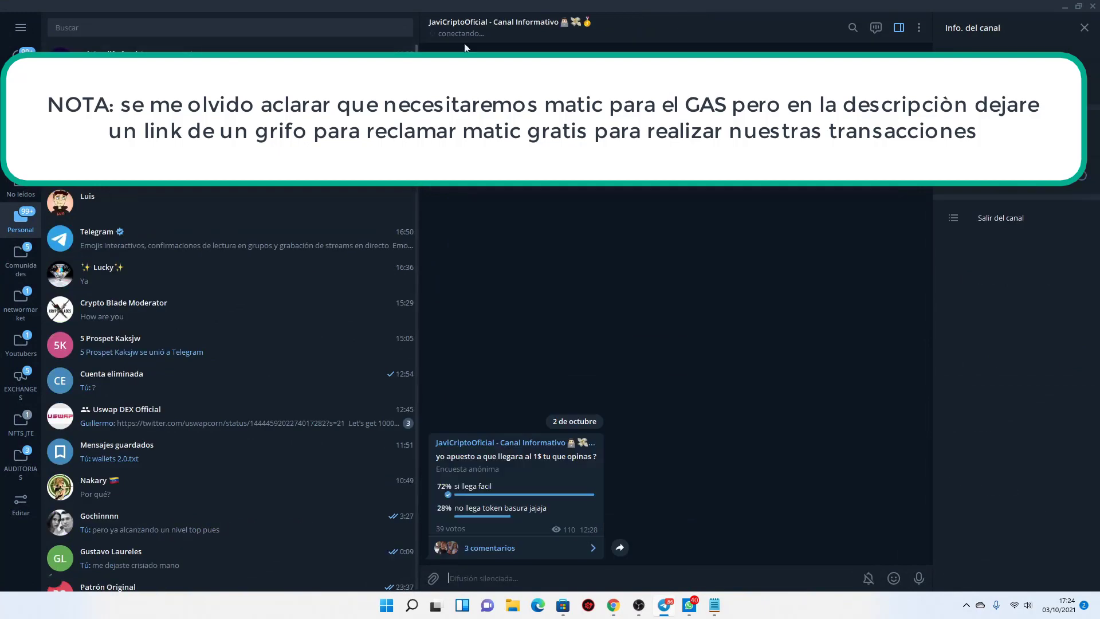
pyautogui.click(490, 30)
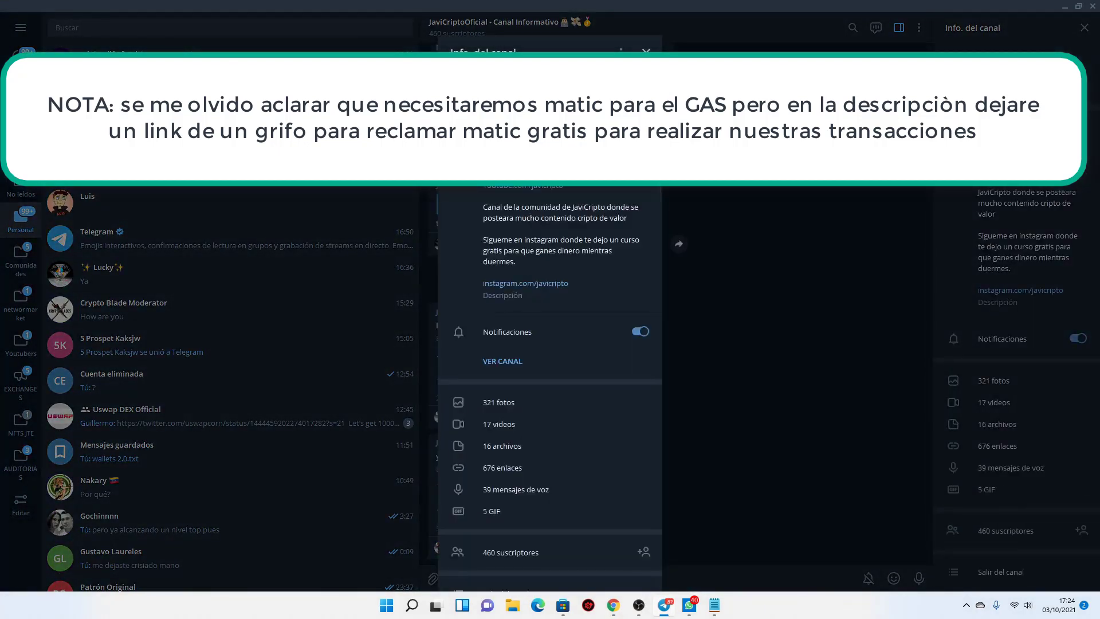
pyautogui.click(645, 48)
pyautogui.click(662, 607)
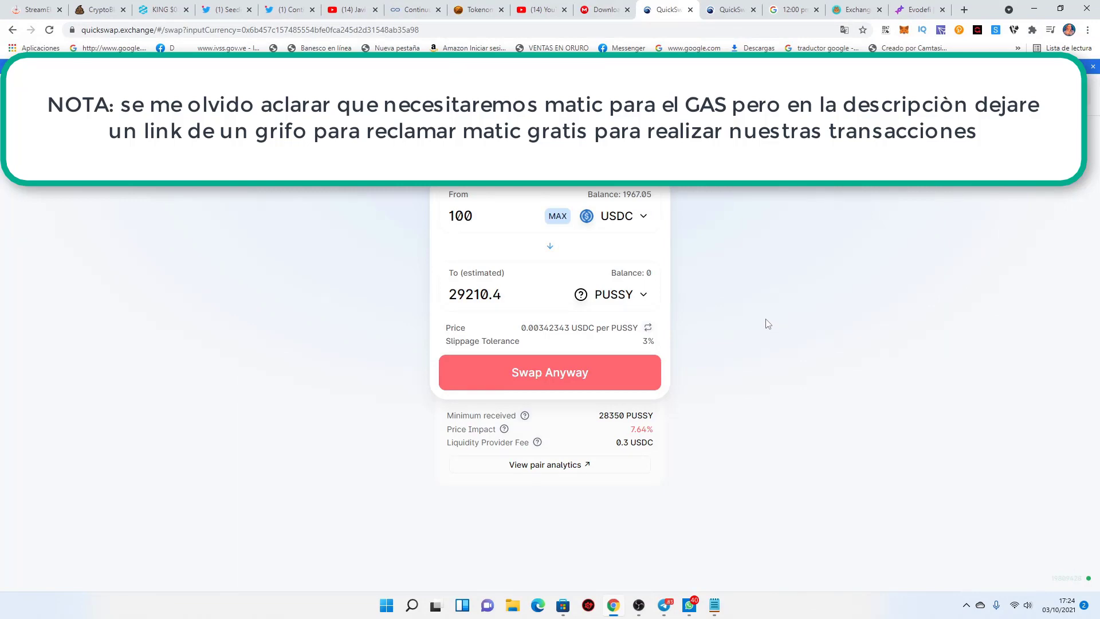
# - Switch to the YouTube page of the Javi Cripto channel and look over its uploaded videos
pyautogui.click(347, 10)
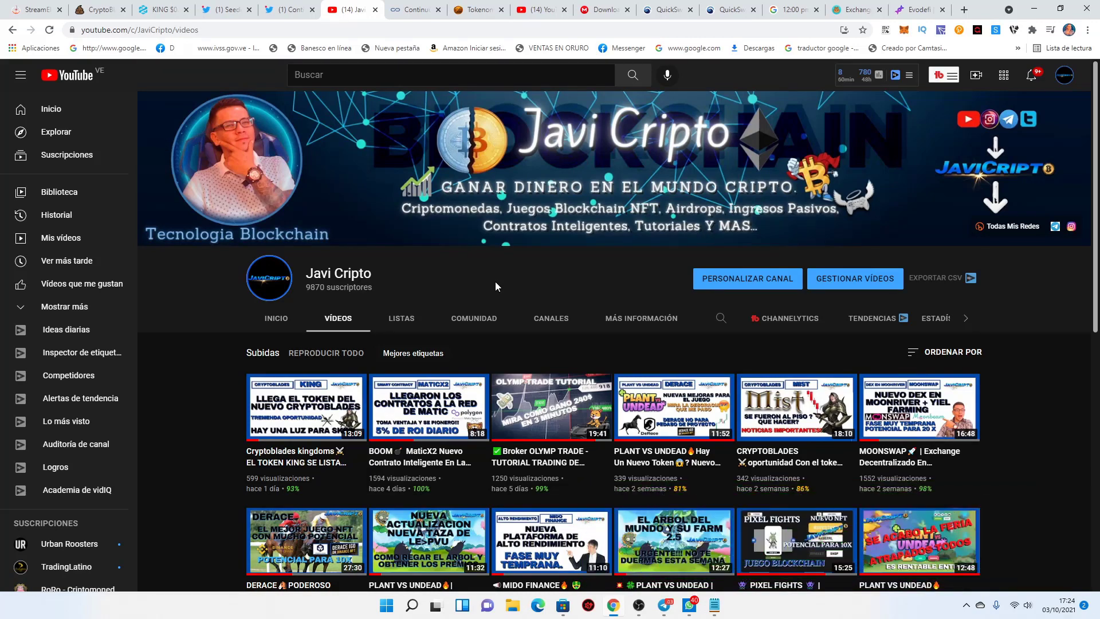
pyautogui.scroll(-1, 483, 281)
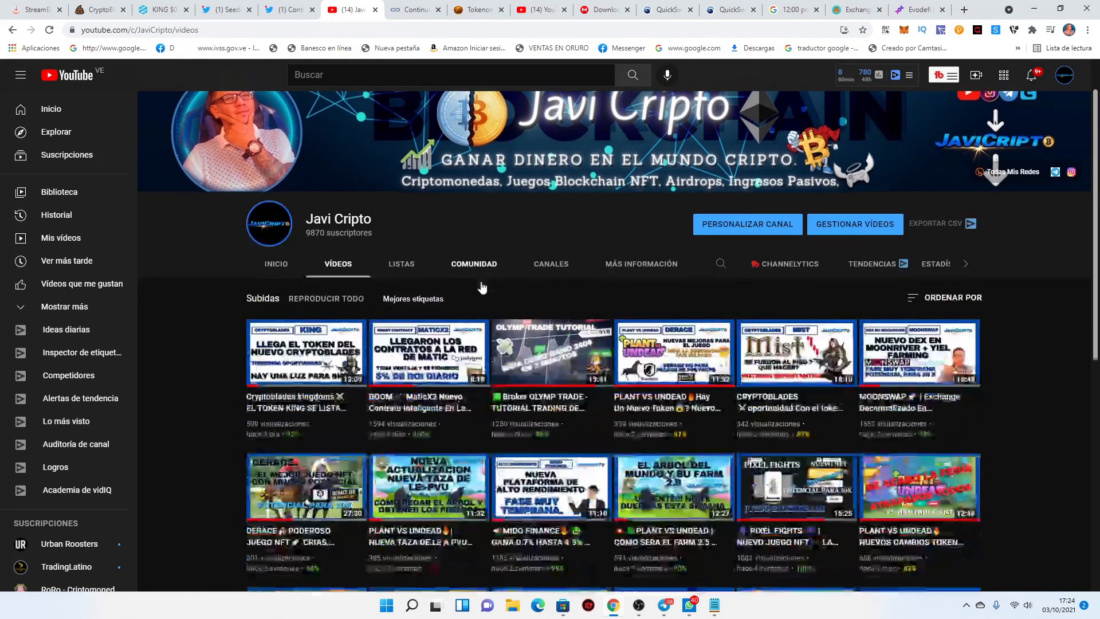
pyautogui.scroll(1, 481, 284)
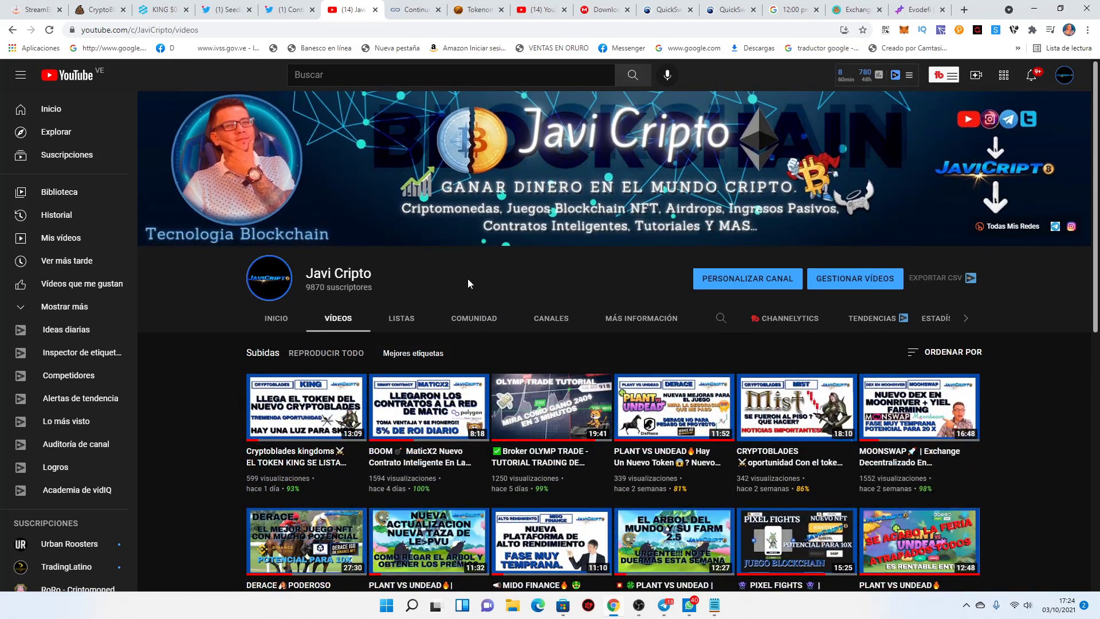